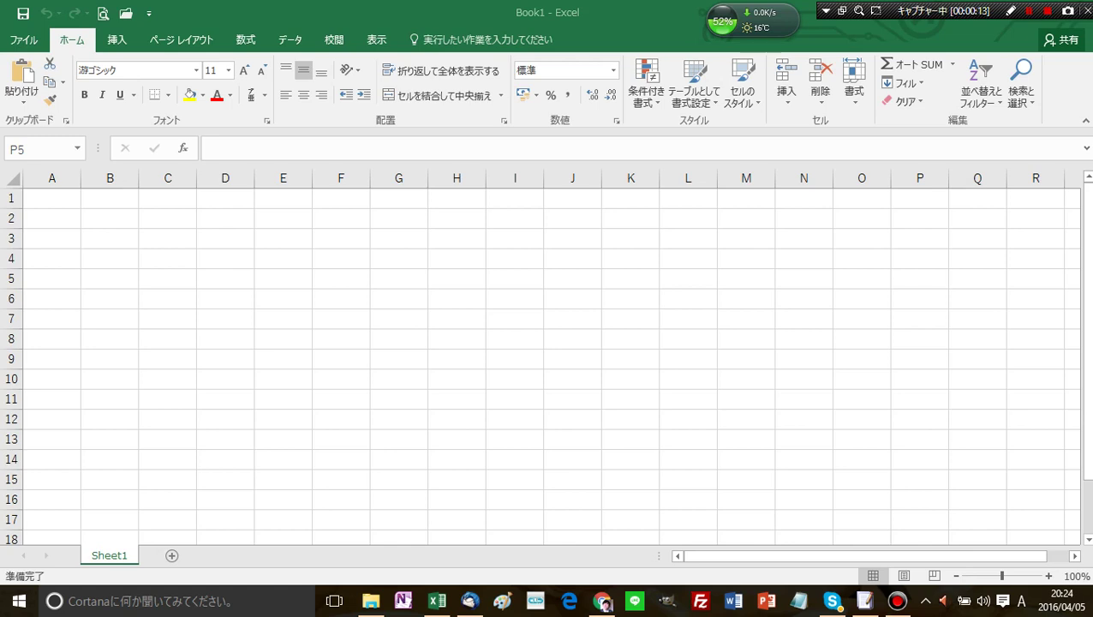
Insert the 法人設立届出書 form image from the ダウンロード folder onto Sheet1
click(117, 40)
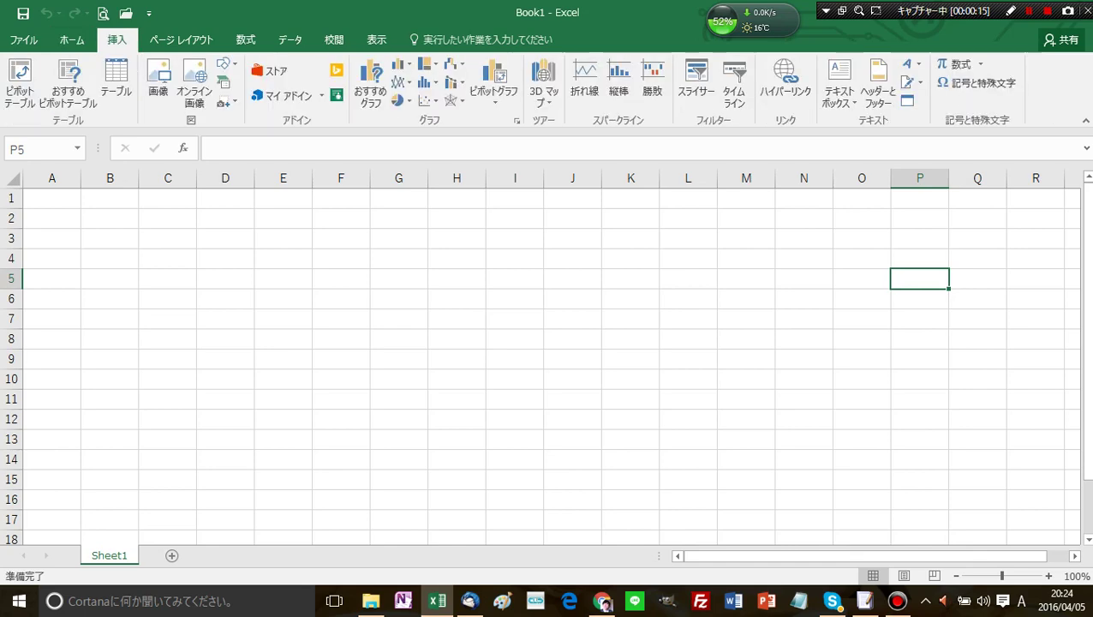
click(158, 79)
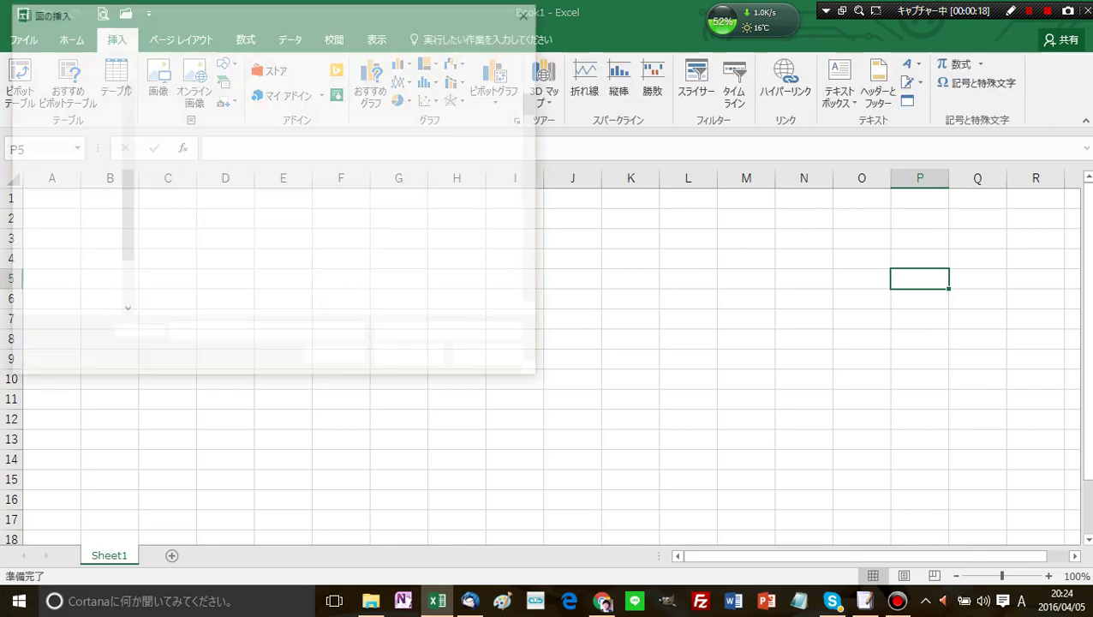
click(69, 240)
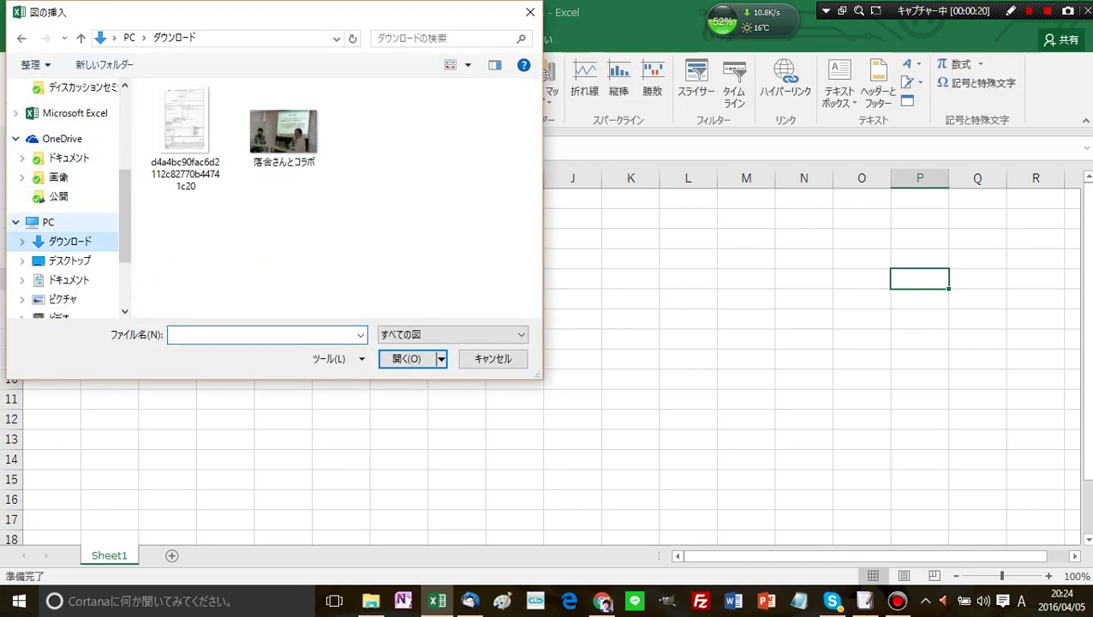
click(186, 128)
key(Return)
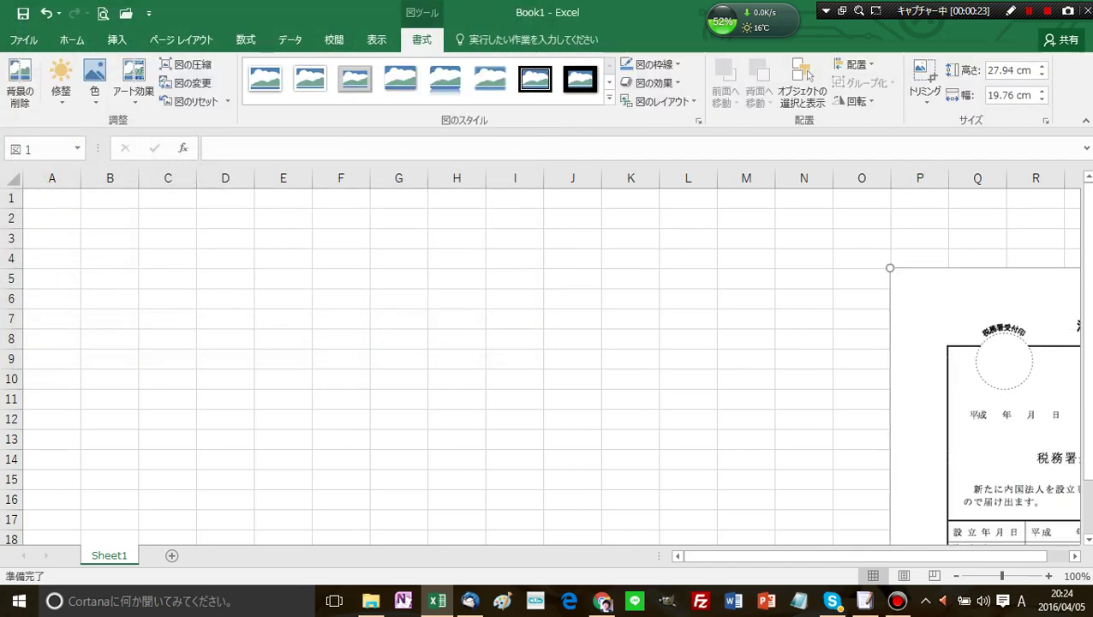
ctrl+scroll(548, 360, down, 1)
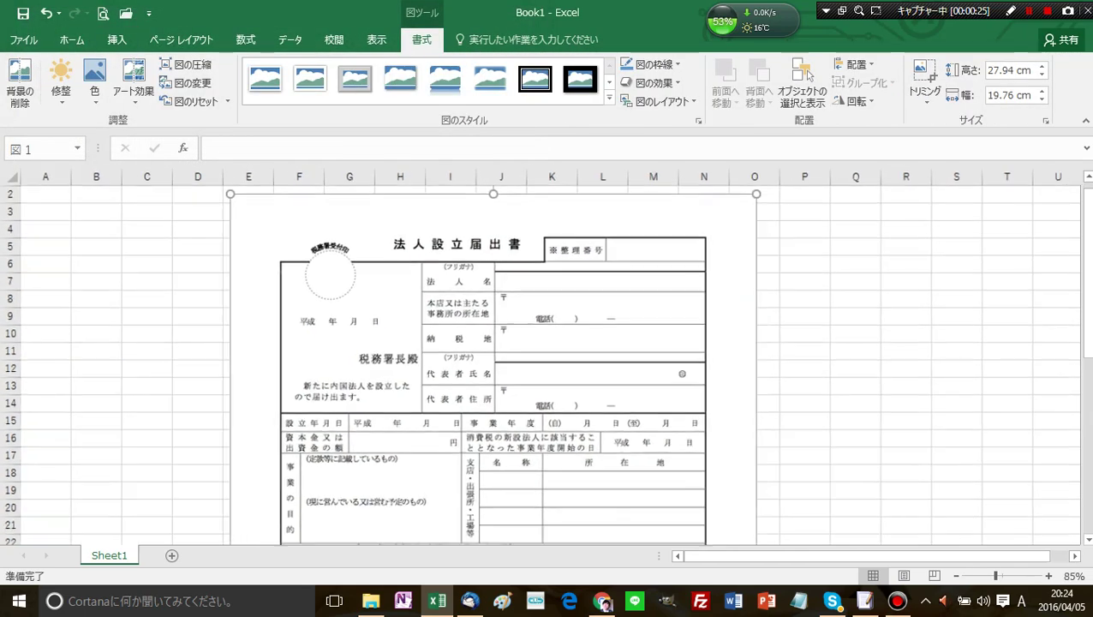
ctrl+scroll(681, 347, down, 1)
click(681, 347)
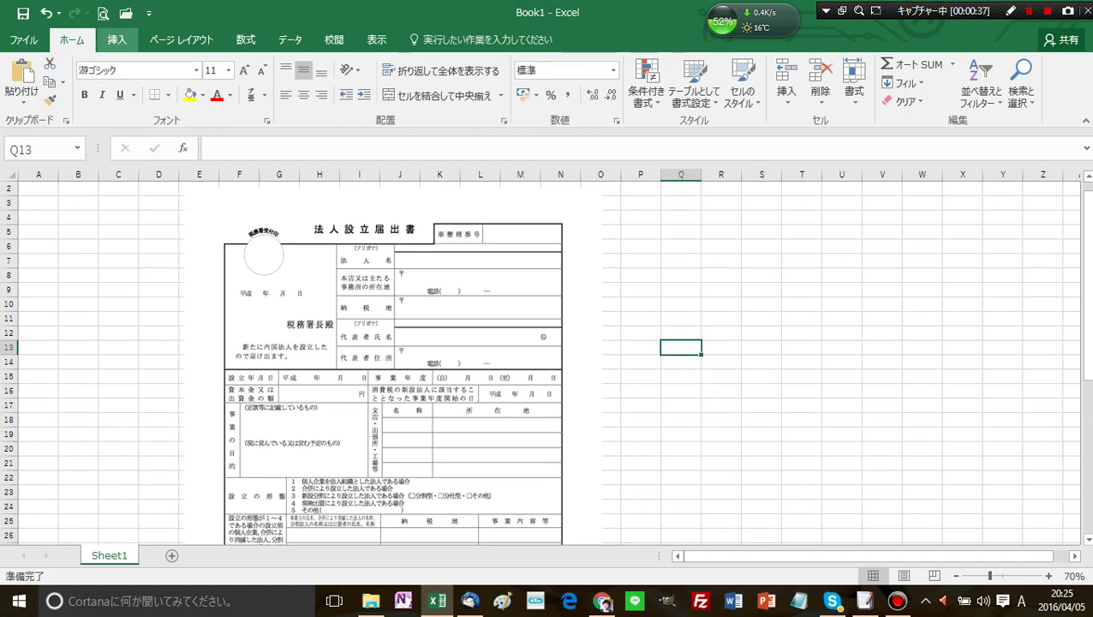
Draw a rectangle shape over the 法人名 row of the form image
click(117, 39)
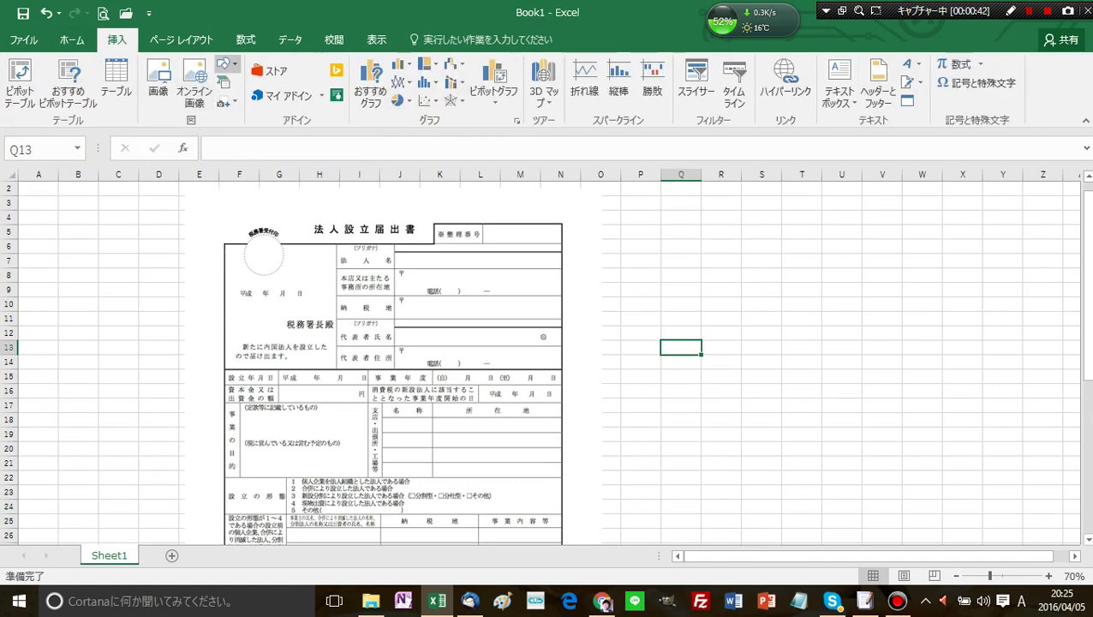
click(223, 63)
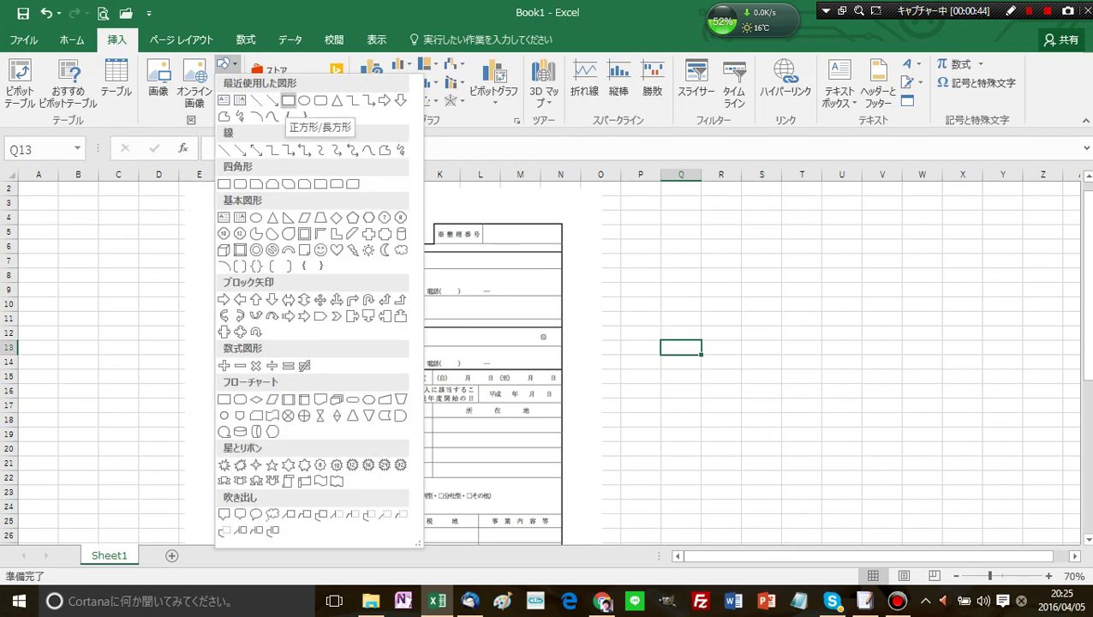
click(288, 100)
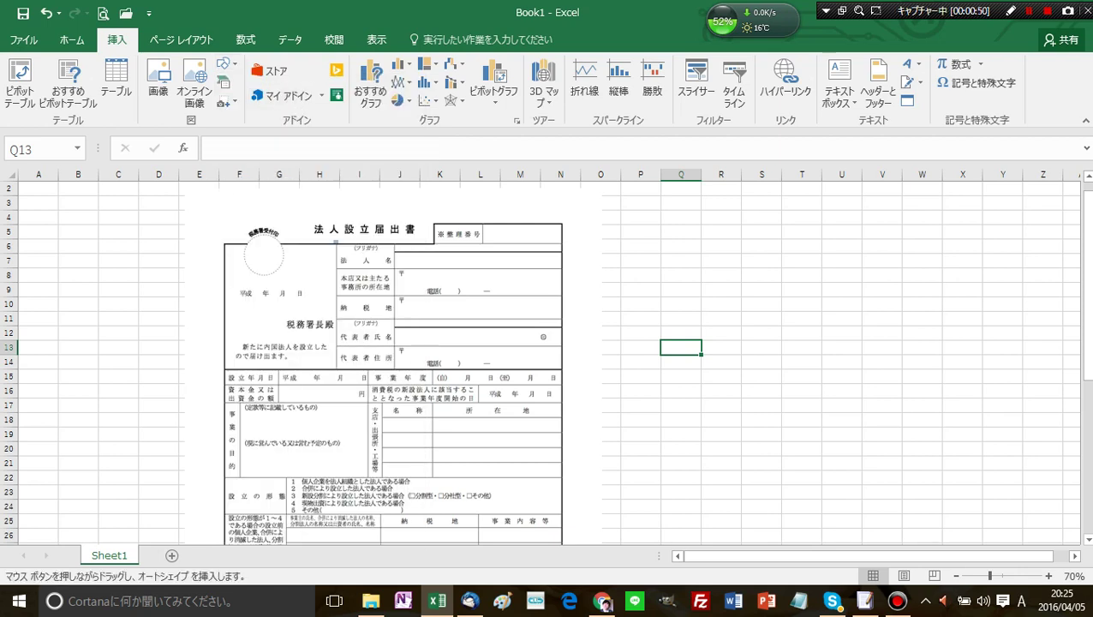
drag(334, 241, 569, 273)
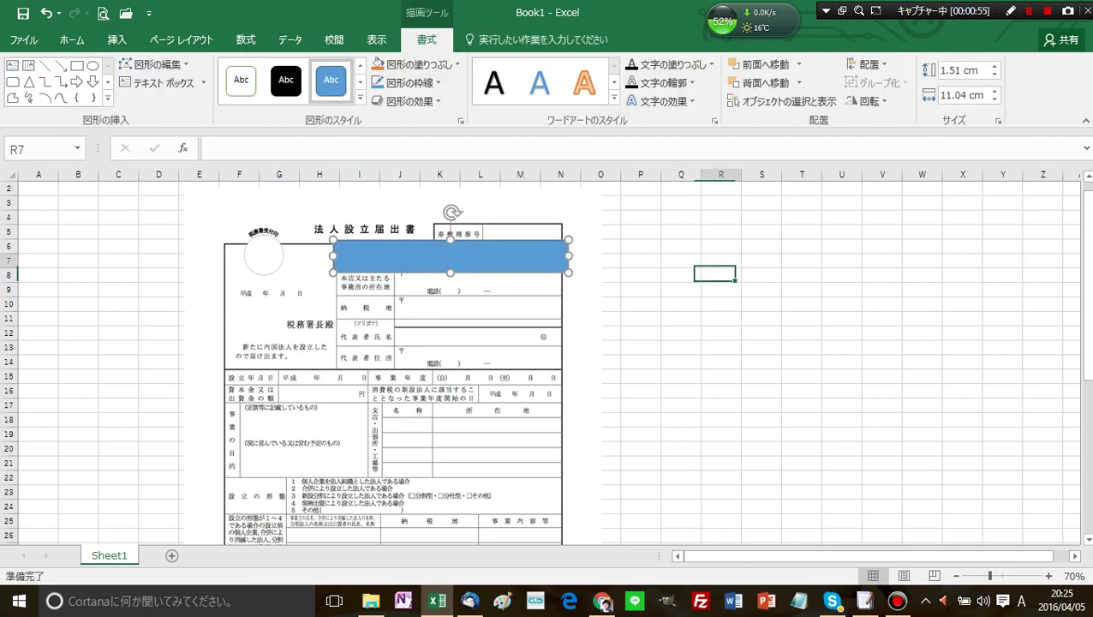
key(Escape)
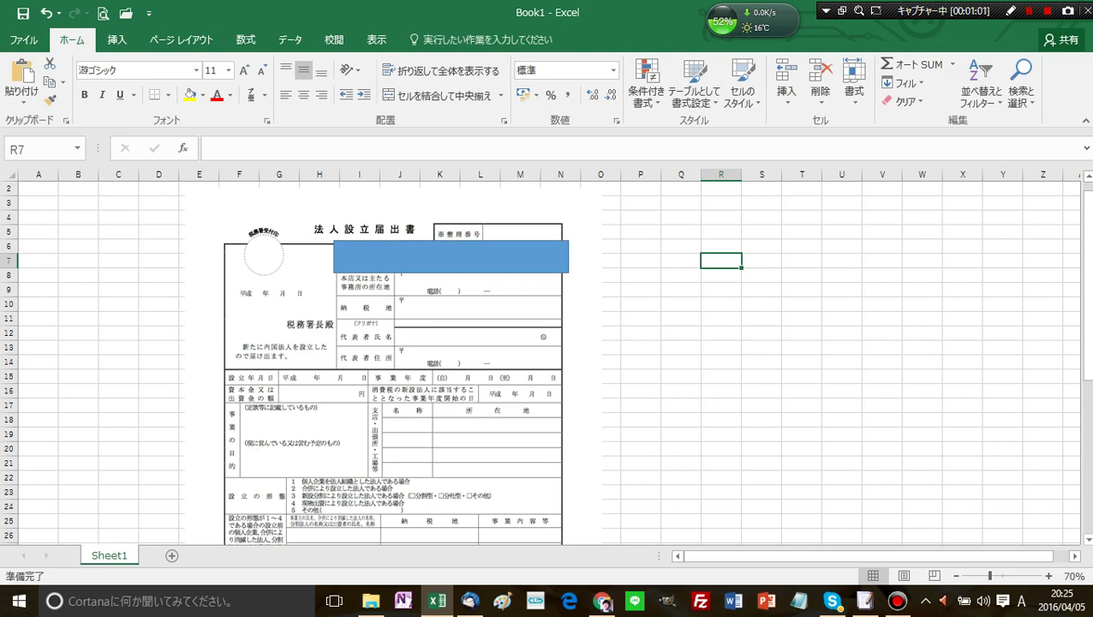
Set the rectangle to 塗りつぶしなし (no fill) with a red outline
click(450, 256)
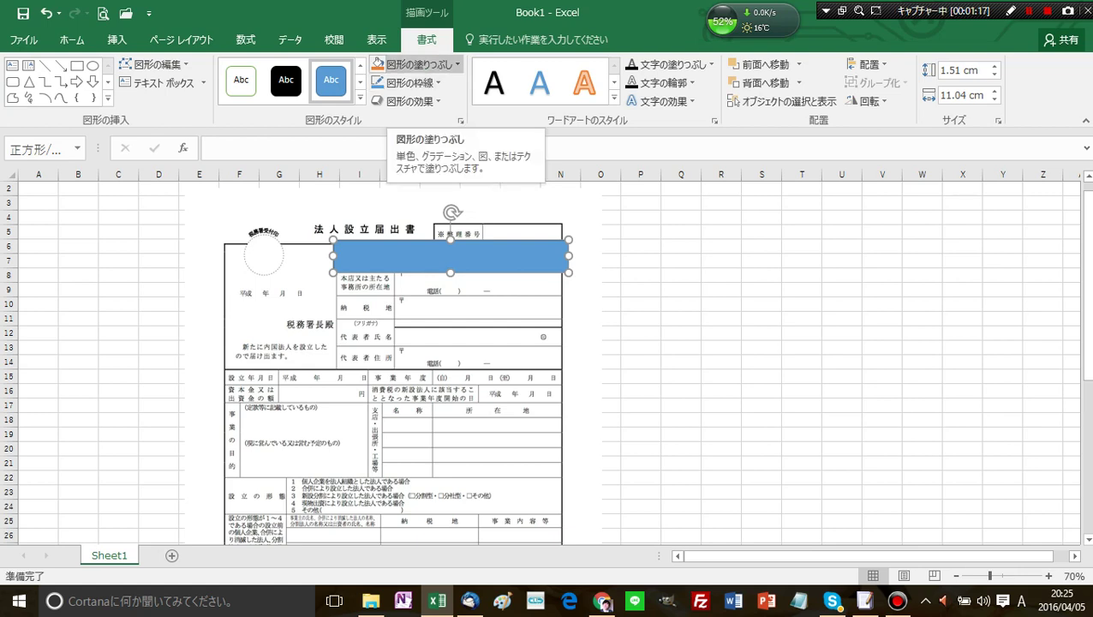
click(420, 64)
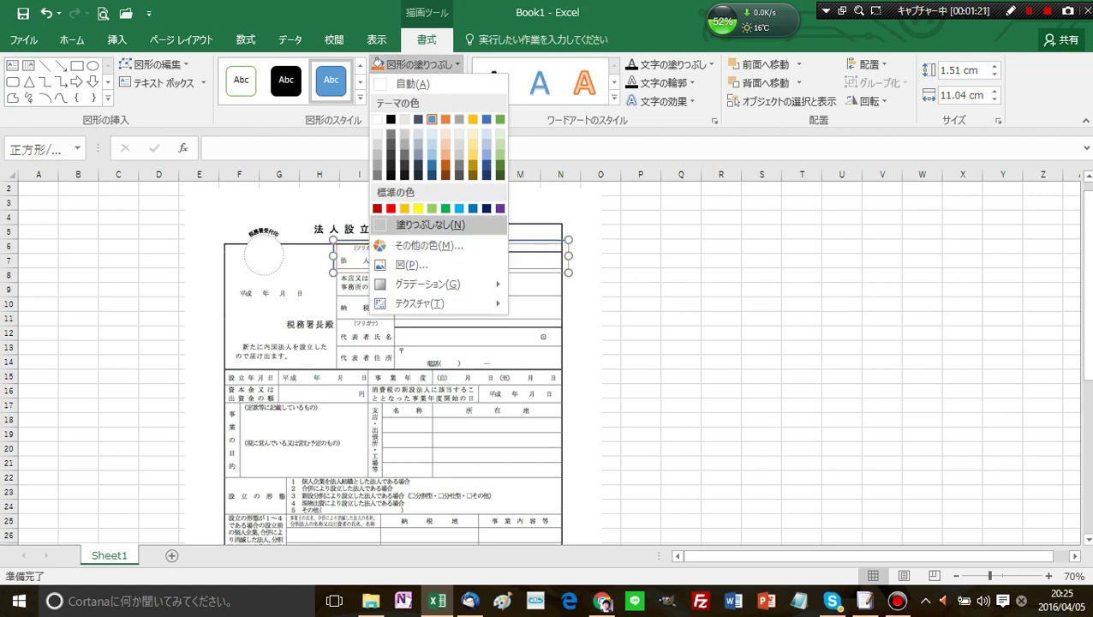
click(427, 224)
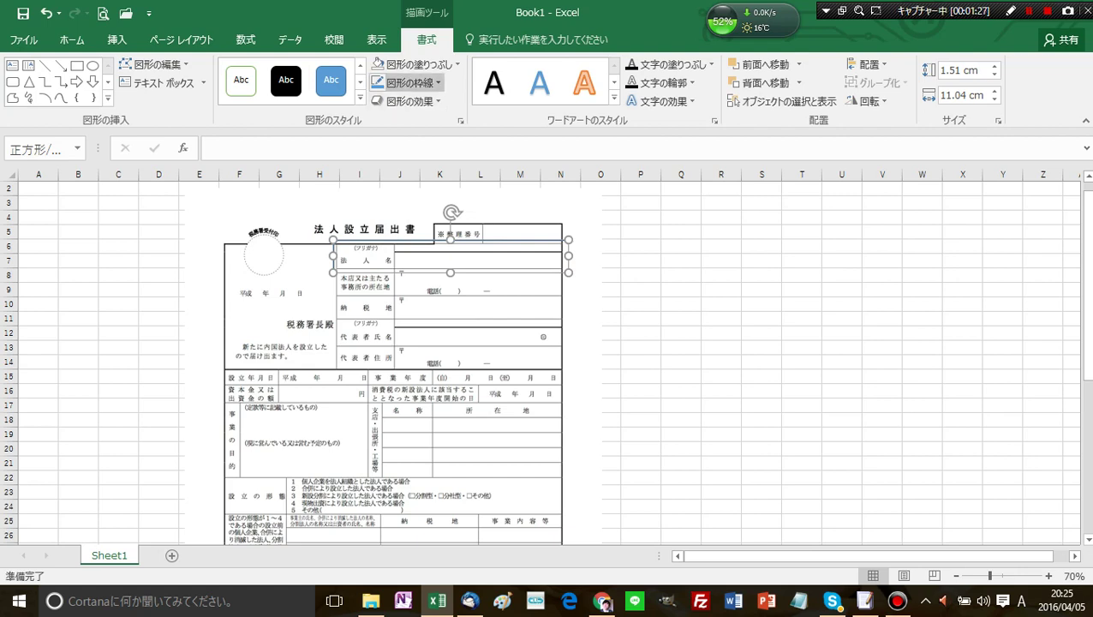
click(407, 83)
click(391, 228)
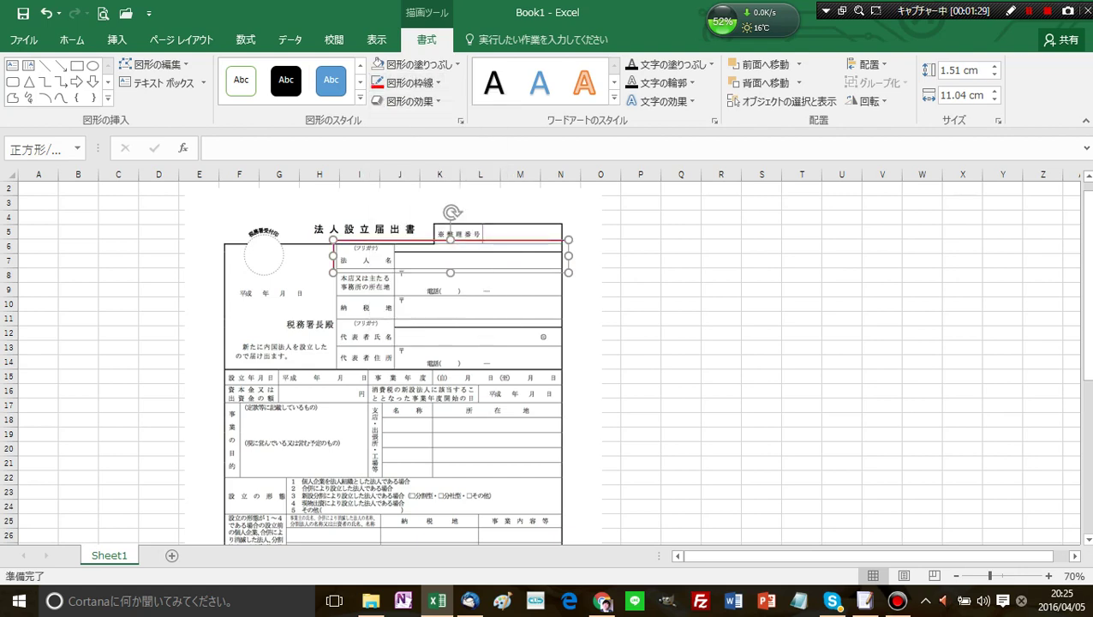
click(641, 231)
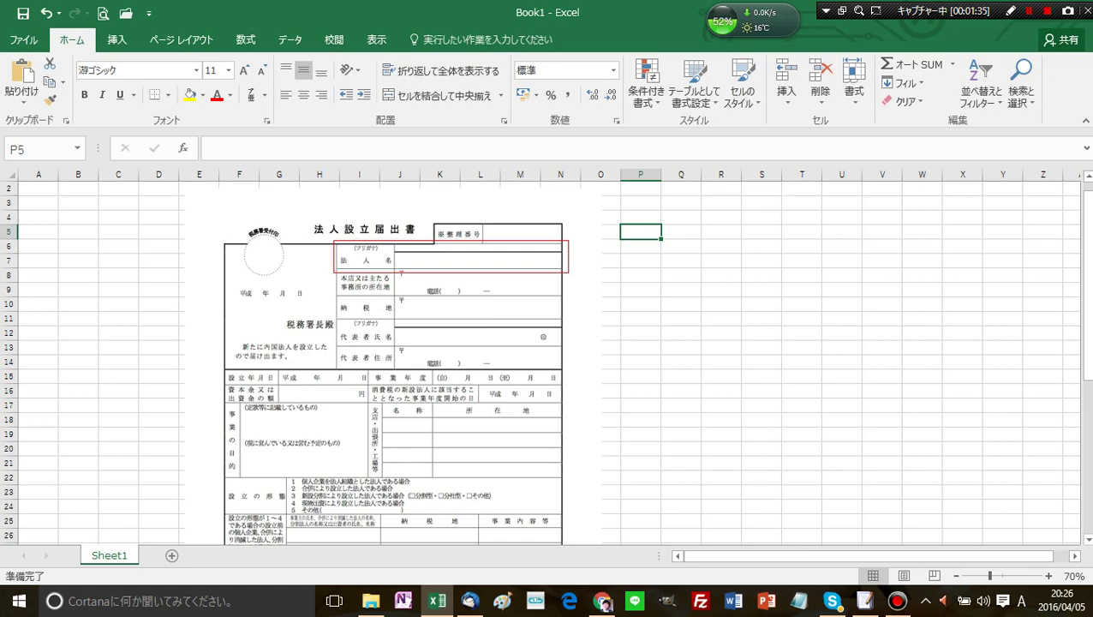
Increase the 法人名 rectangle's red outline weight to 3 pt
scroll(546, 360, up, 1)
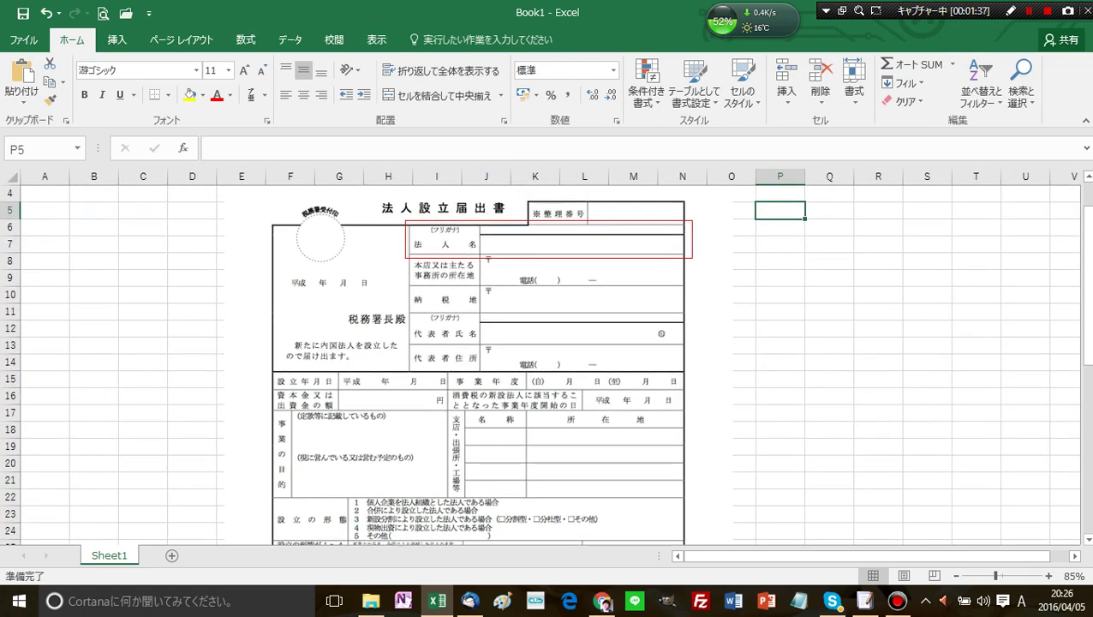
click(693, 239)
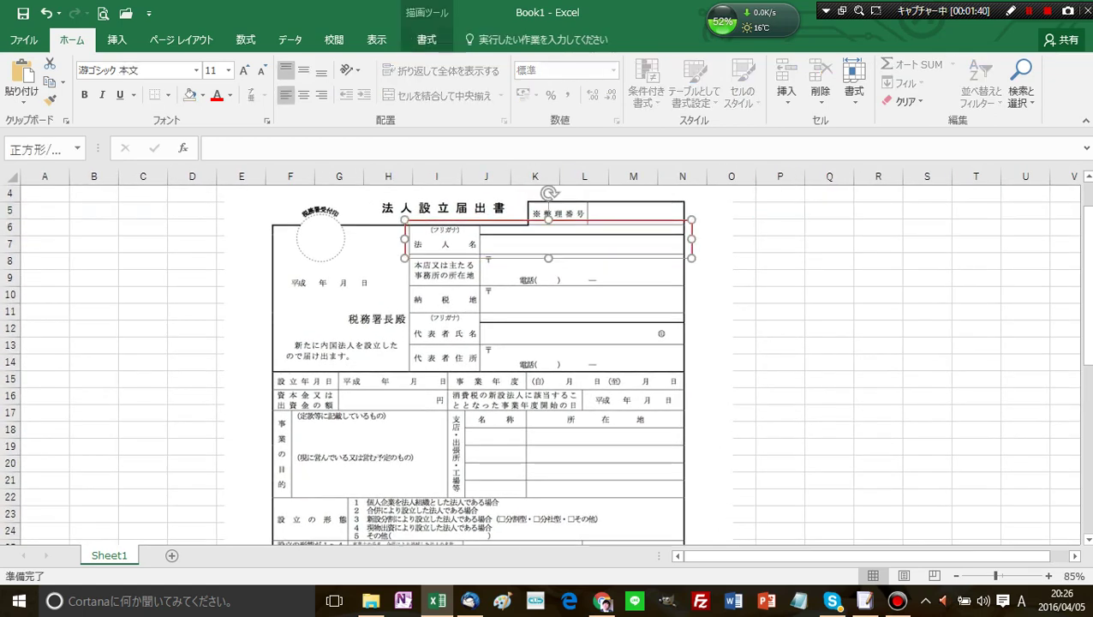
click(426, 39)
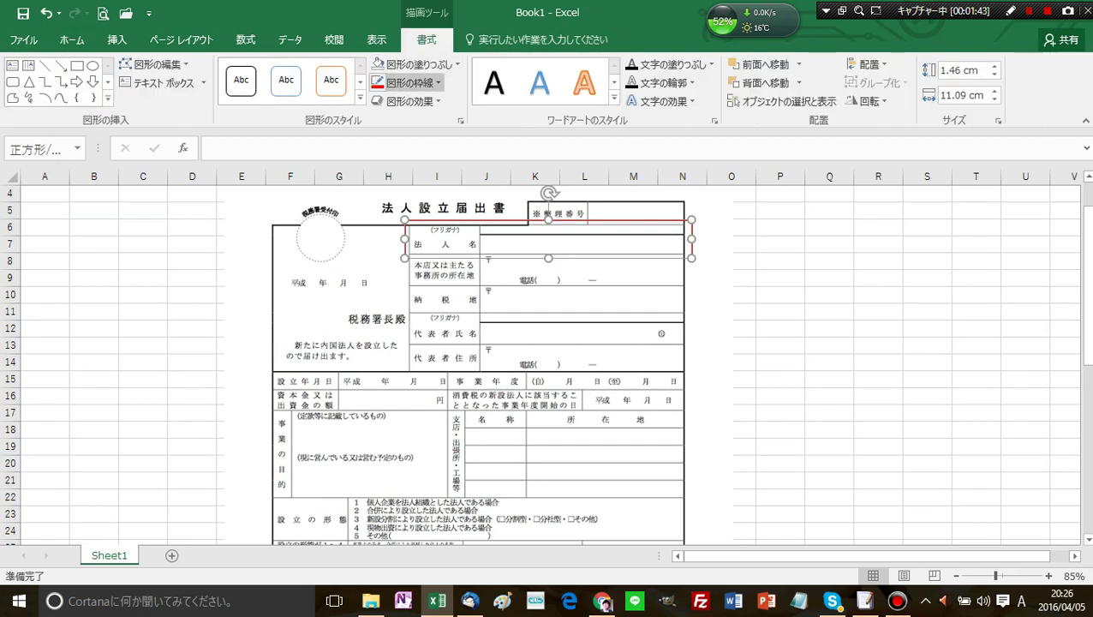
click(410, 82)
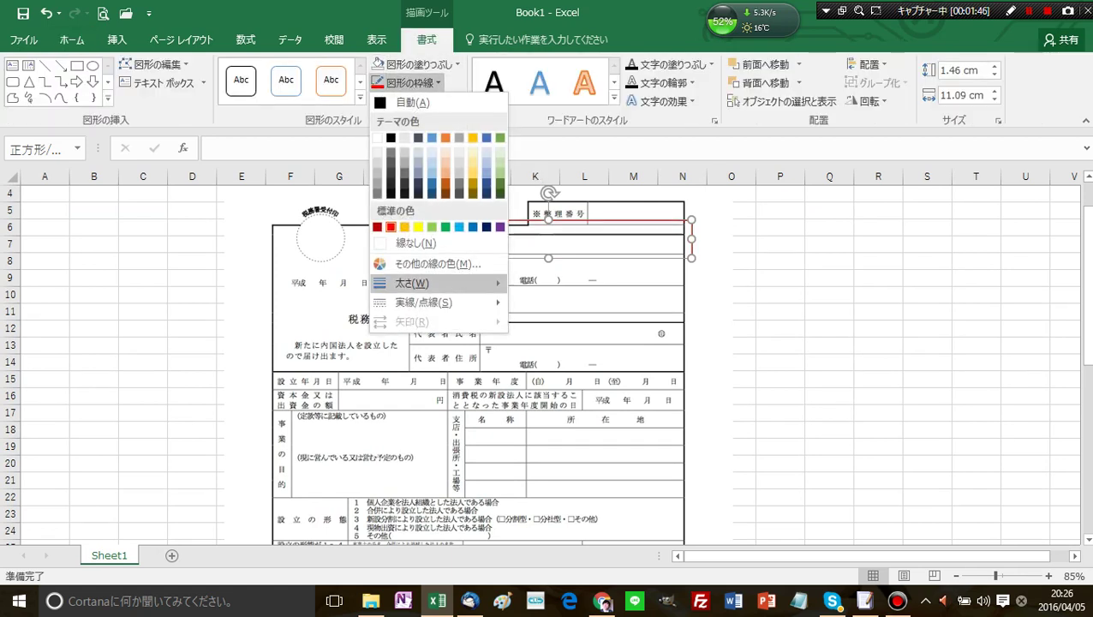
mouse_move(412, 283)
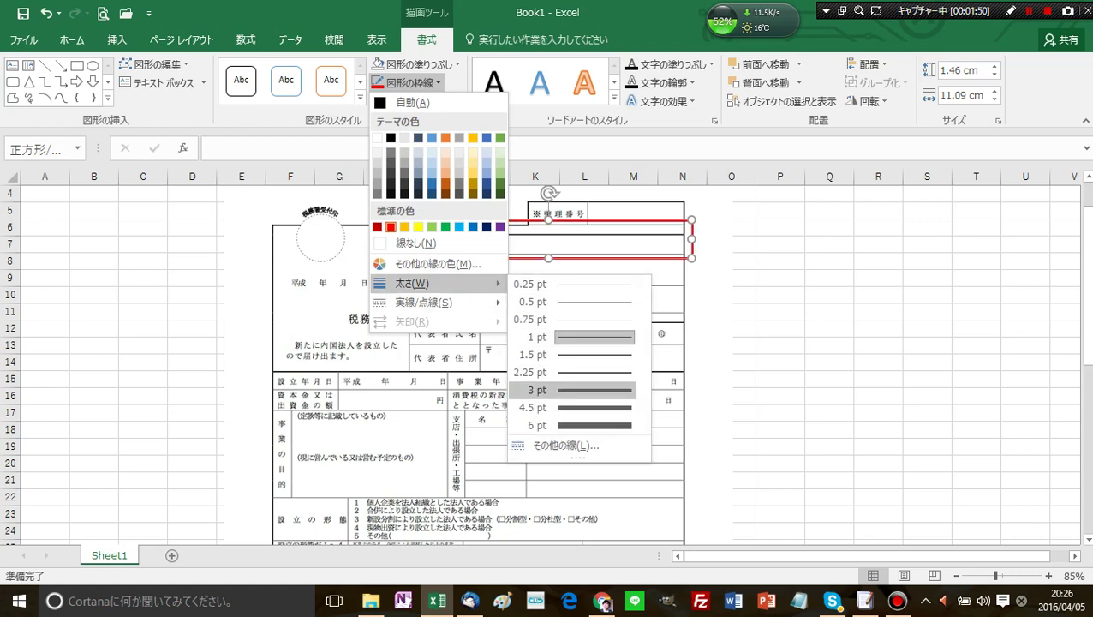
click(549, 408)
click(733, 346)
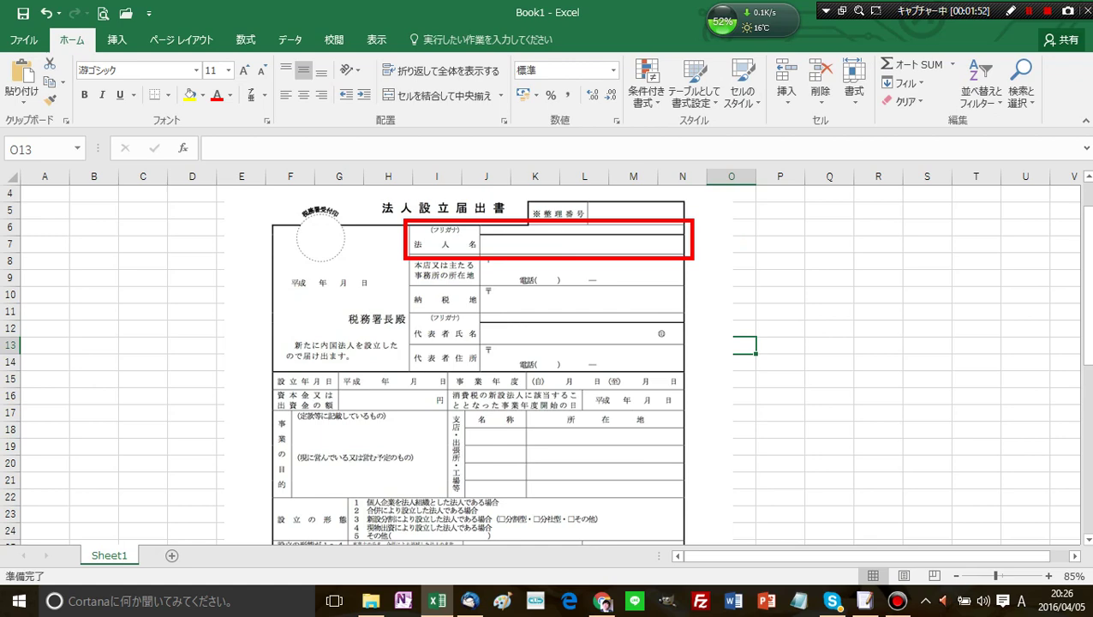
click(692, 240)
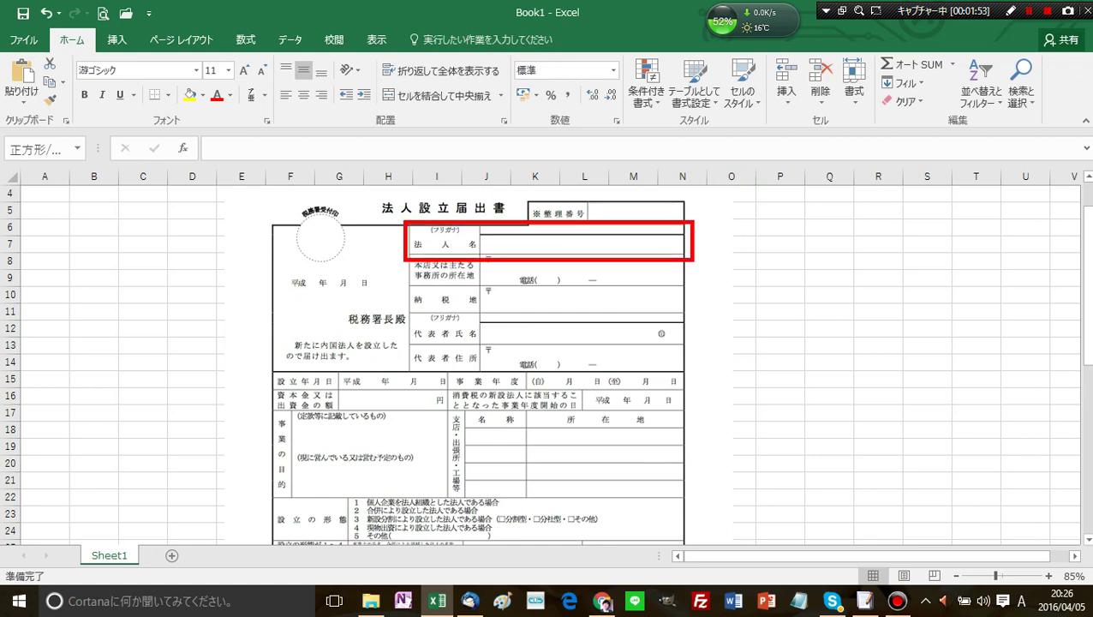
click(780, 260)
click(692, 240)
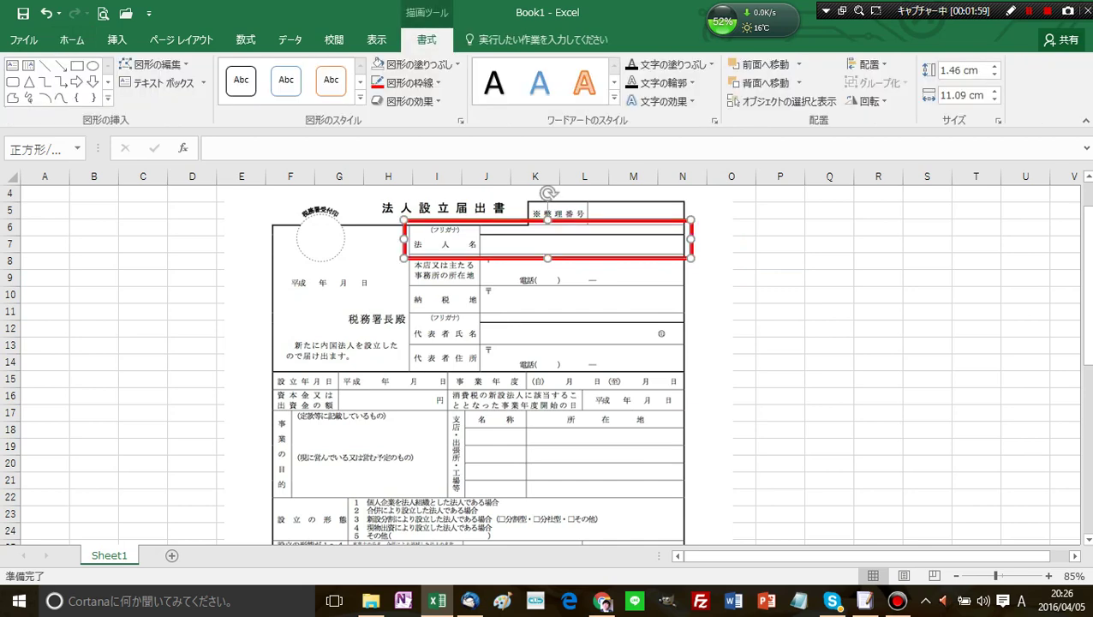
click(192, 278)
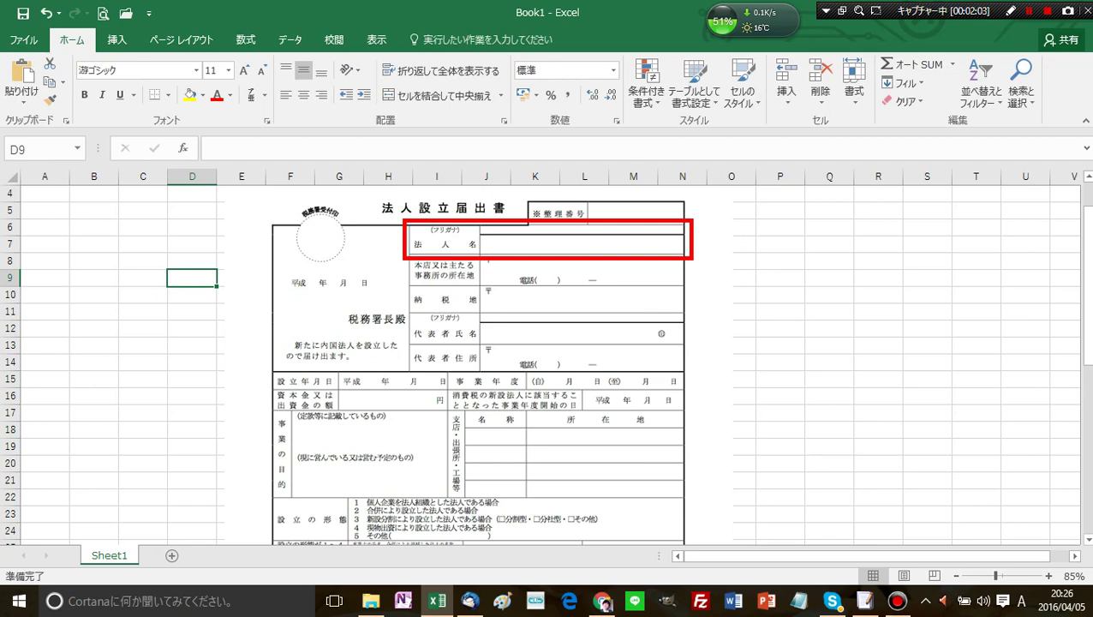
Draw a straight line extending right from the red box's edge
click(116, 39)
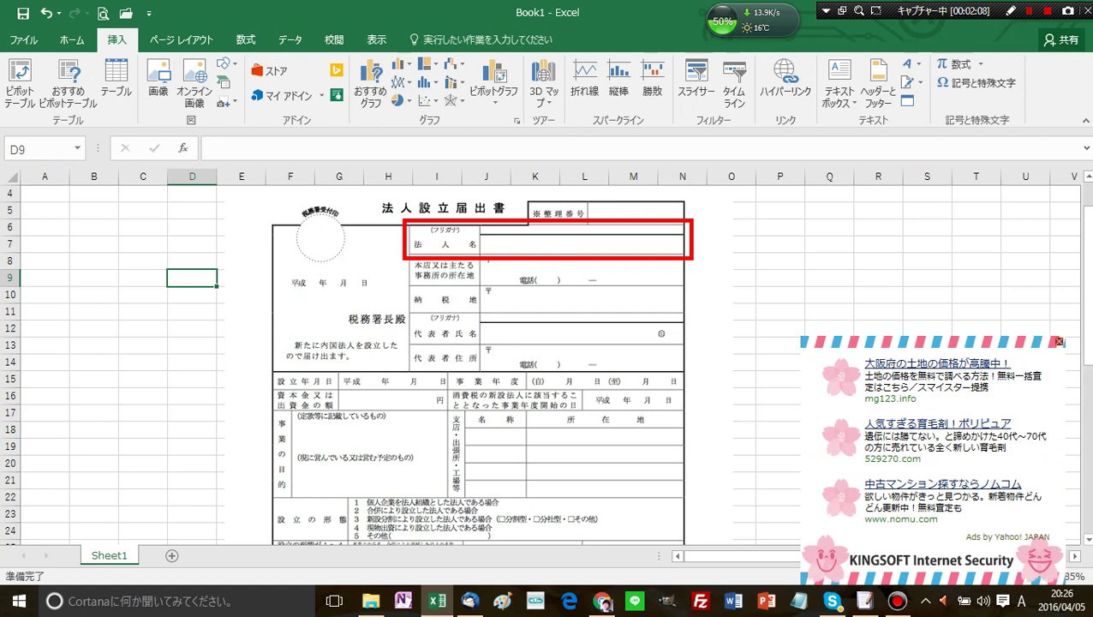
click(225, 63)
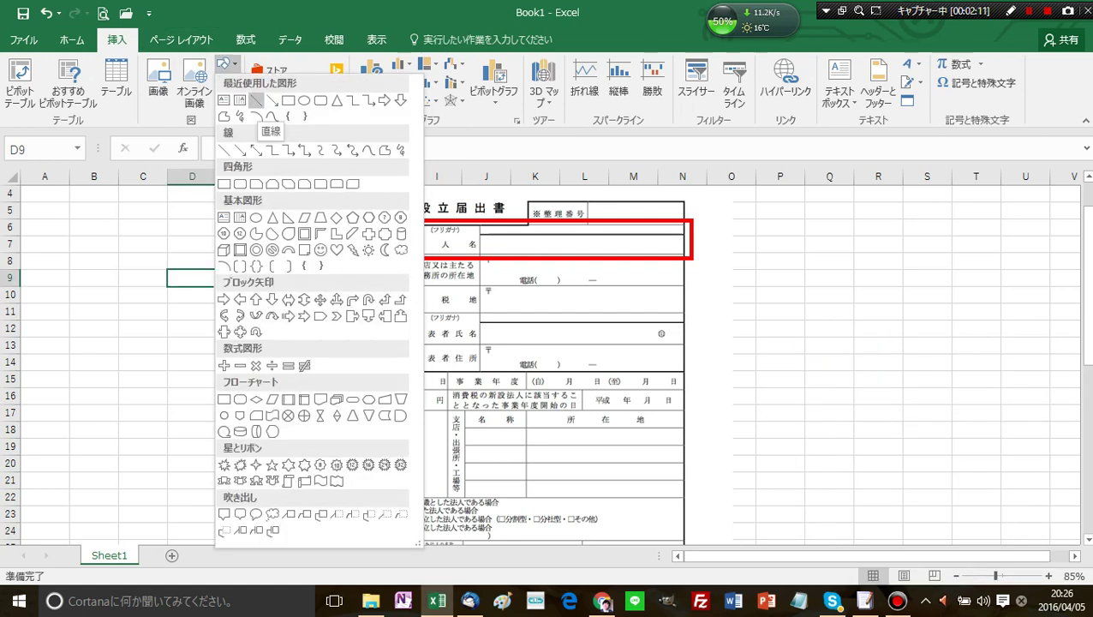
click(255, 101)
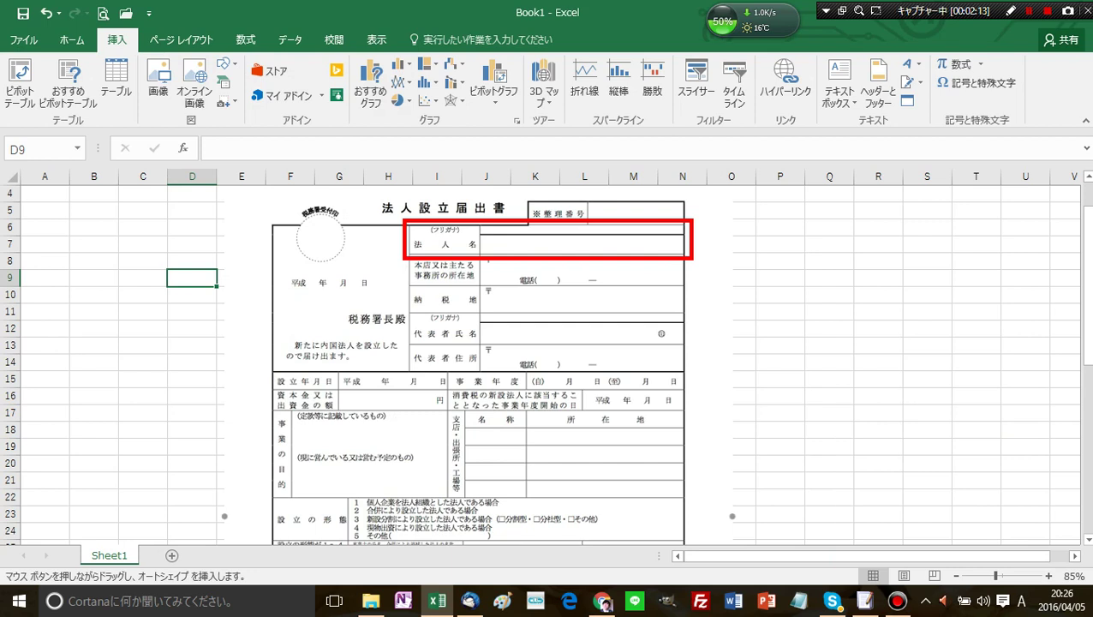
drag(685, 241, 771, 256)
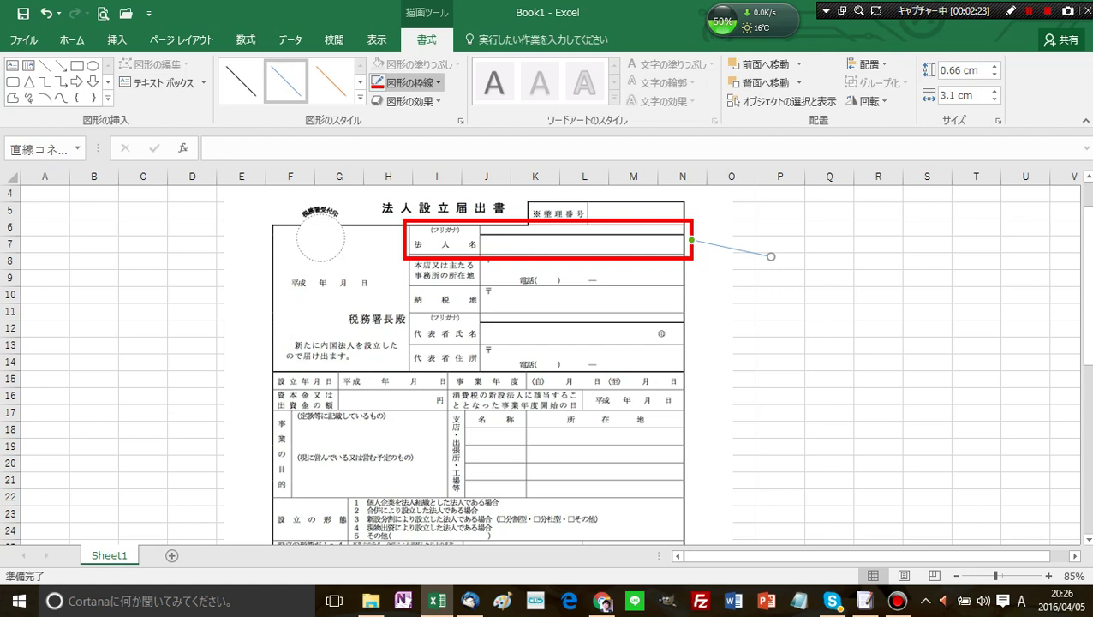
Make the line red with a 4.5 pt weight
click(437, 82)
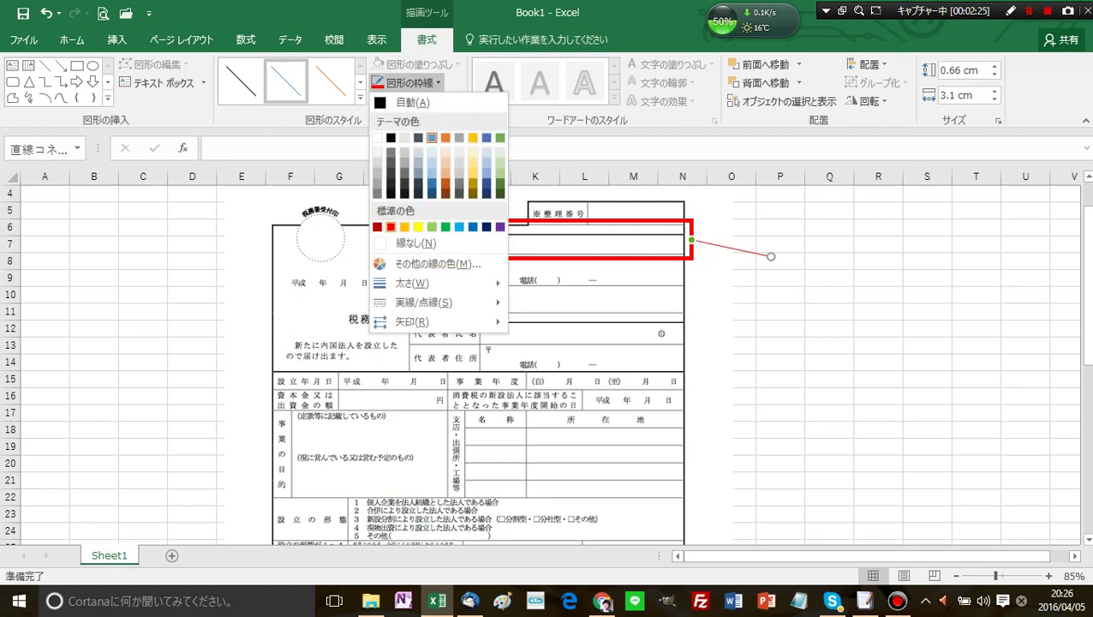
click(390, 226)
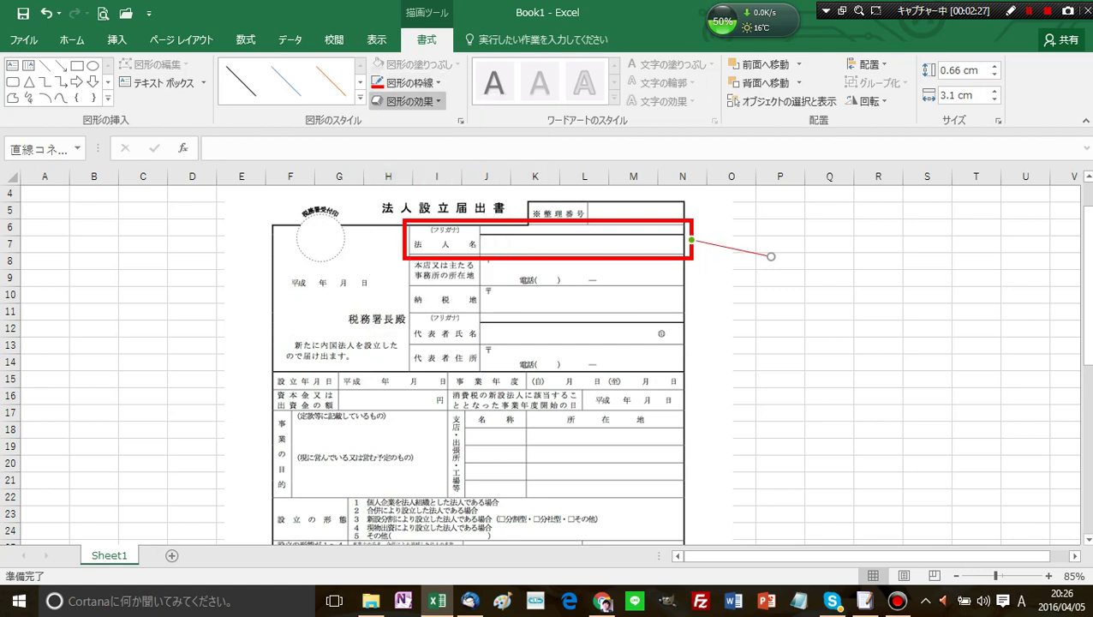
click(410, 82)
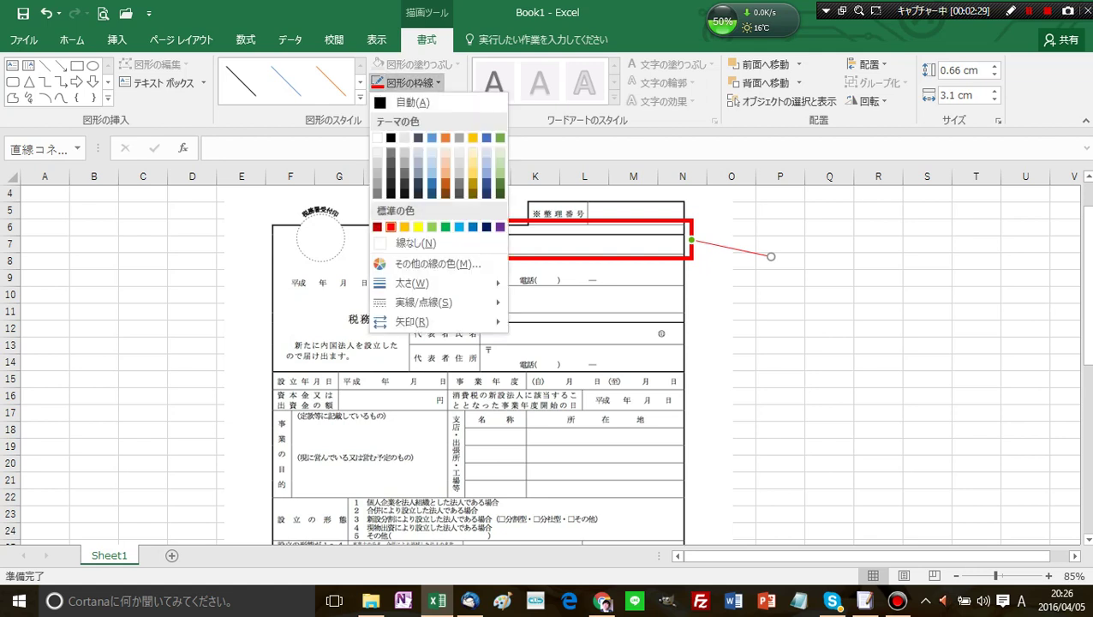
mouse_move(412, 283)
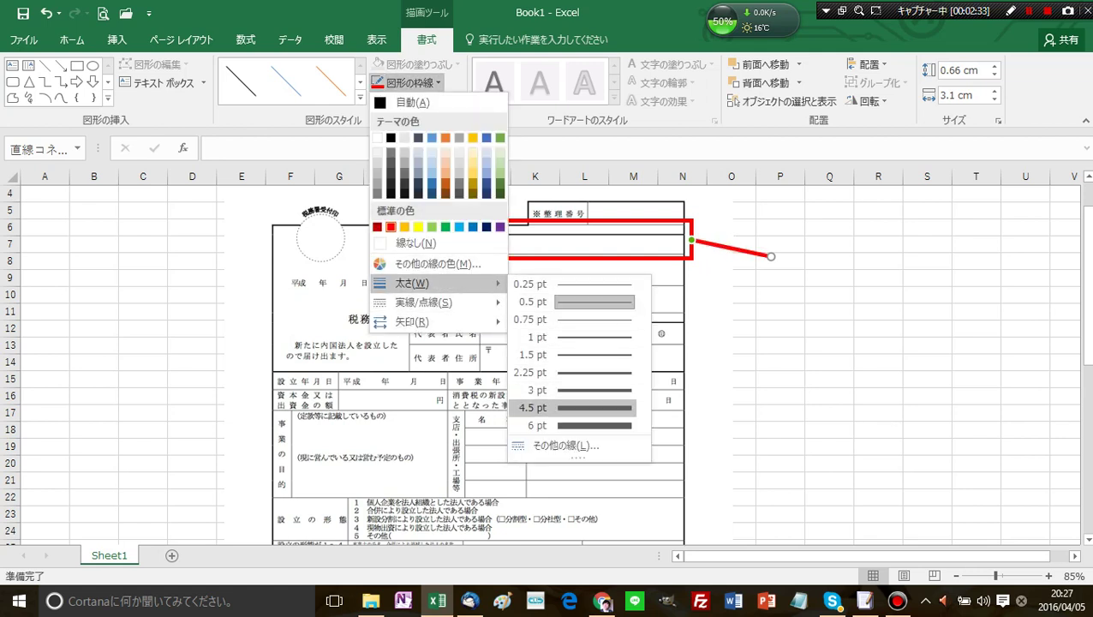
click(594, 408)
click(830, 294)
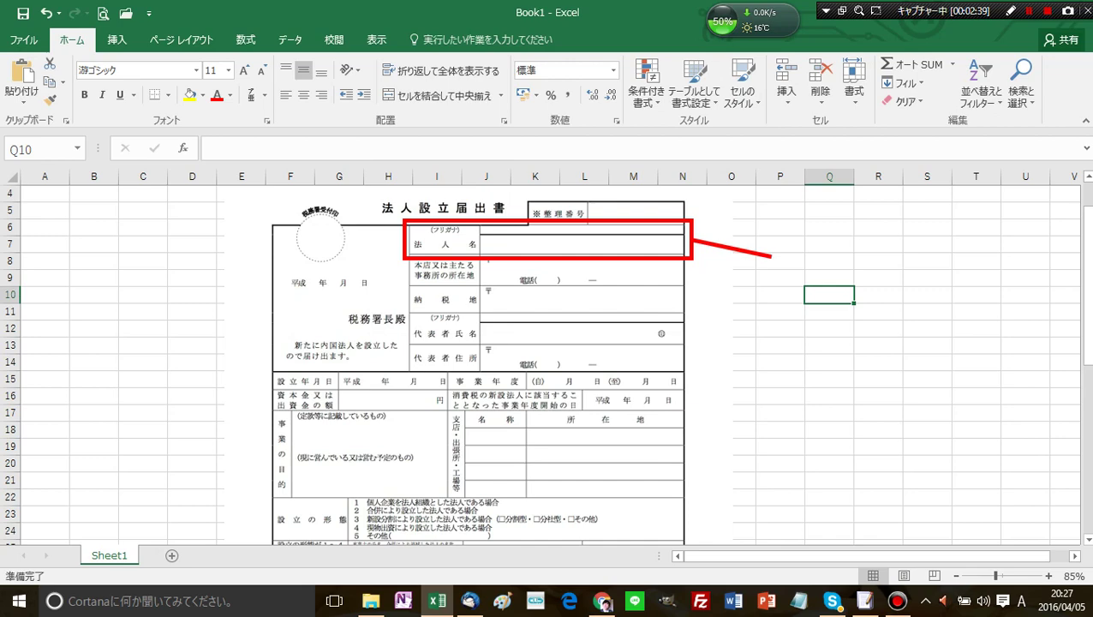
Deselect the callout line and open the WordArt style gallery from the Insert tab
click(737, 249)
click(830, 244)
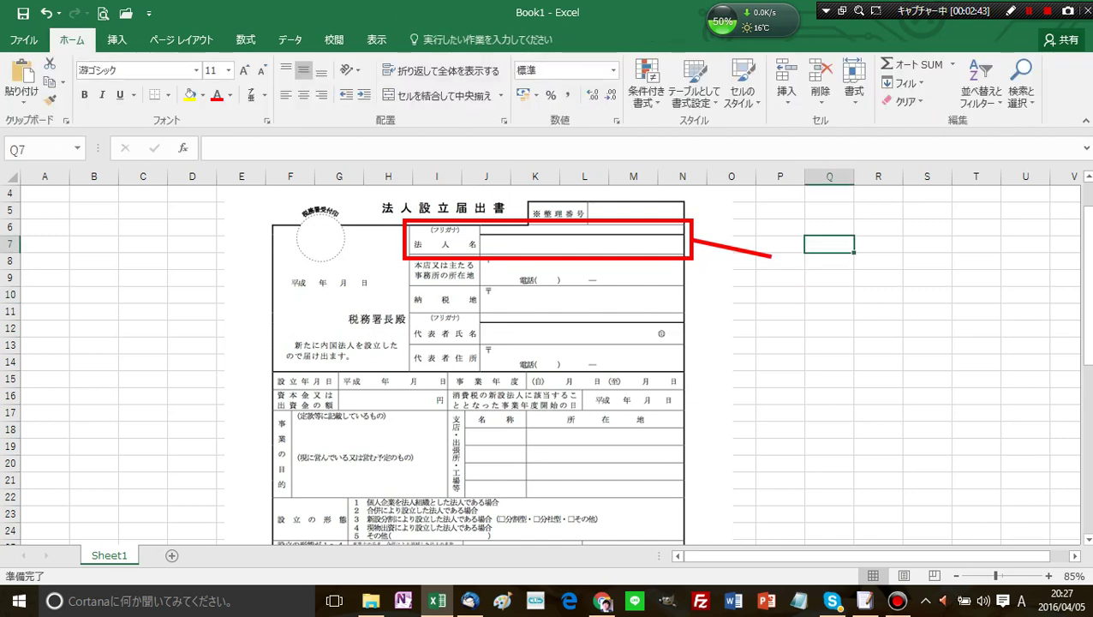
click(117, 39)
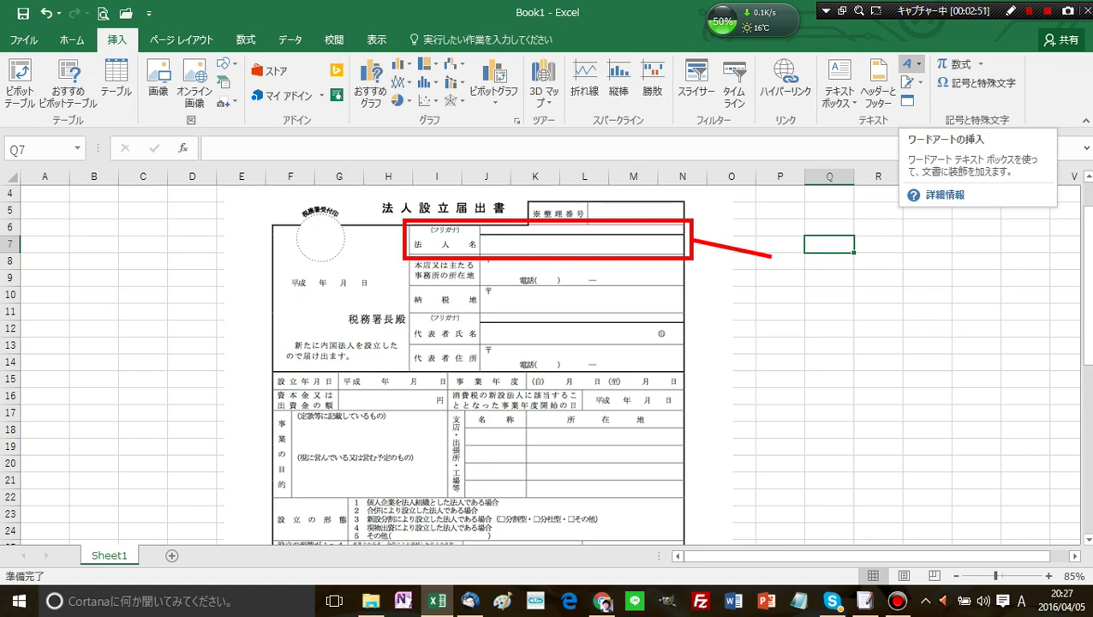
click(908, 65)
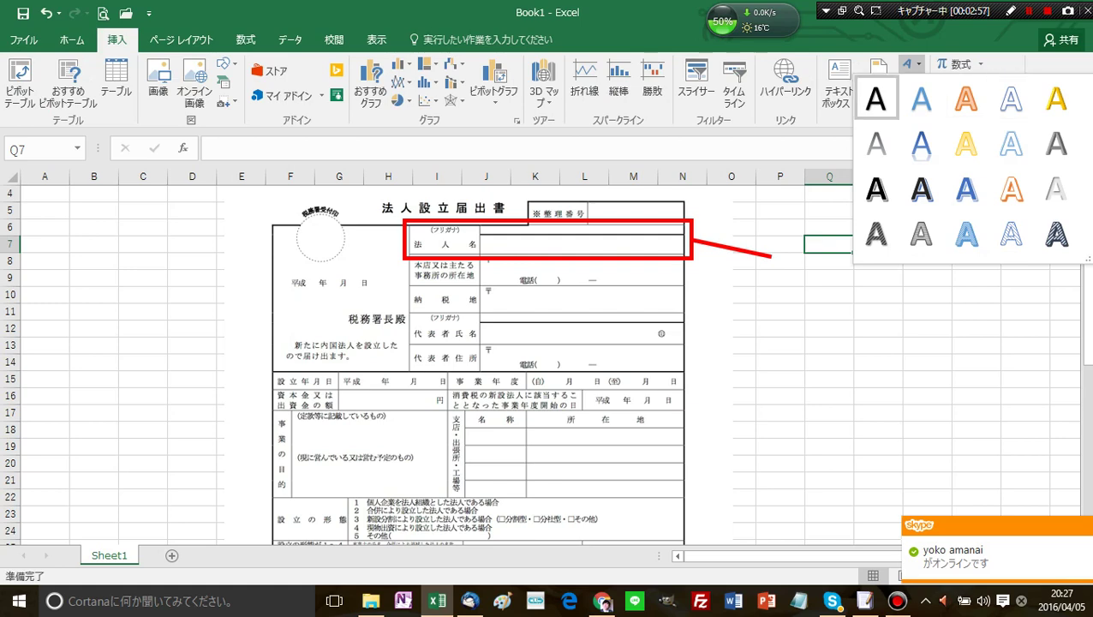
Add black WordArt reading ①法人名を入力 and move it to the red line's end
click(876, 98)
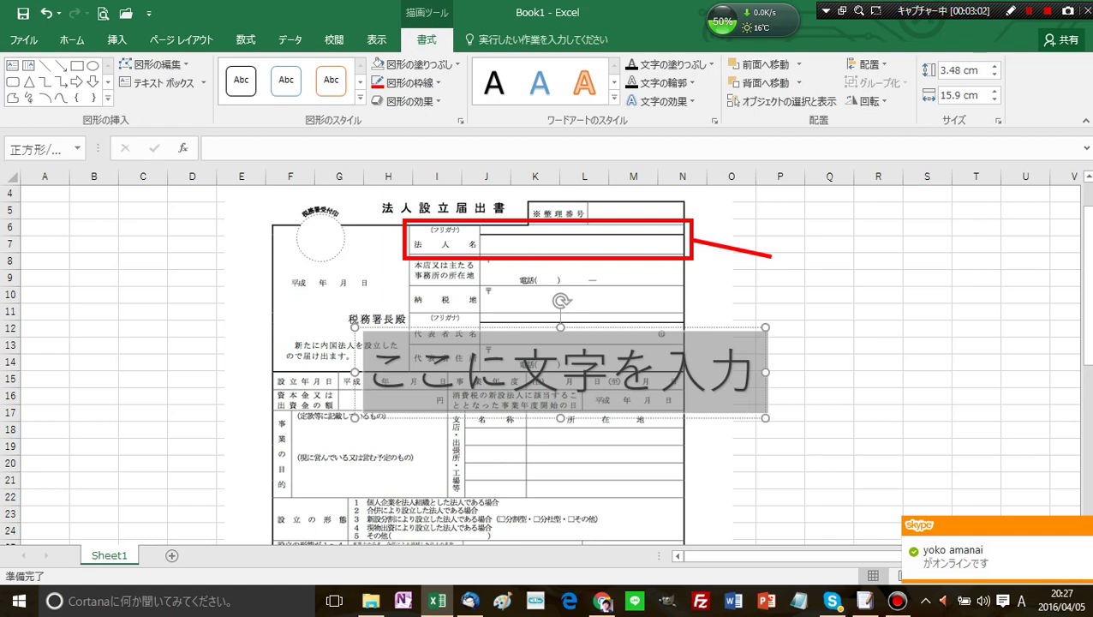
text(ho)
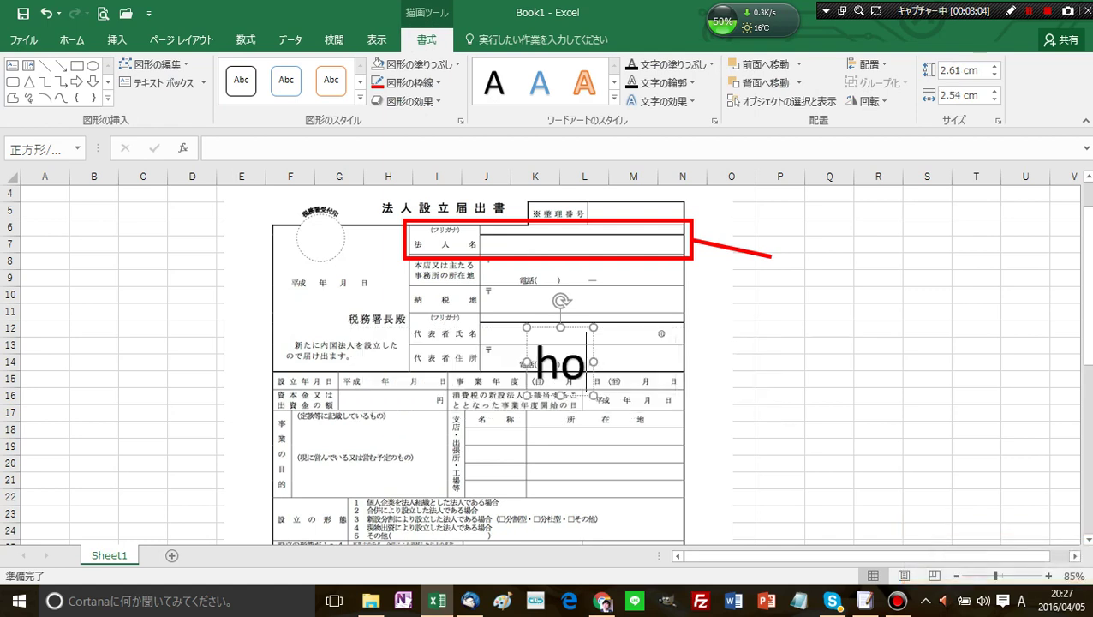
key(BackSpace)
key(BackSpace)
text(1)
key(BackSpace)
text(1)
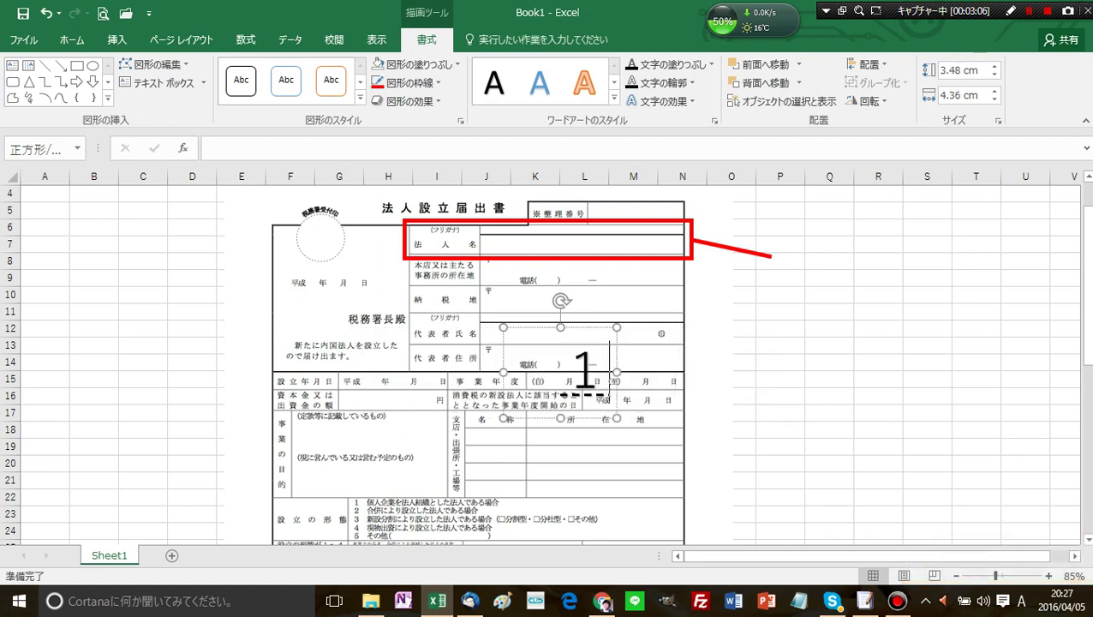
key(space)
text(houjinme)
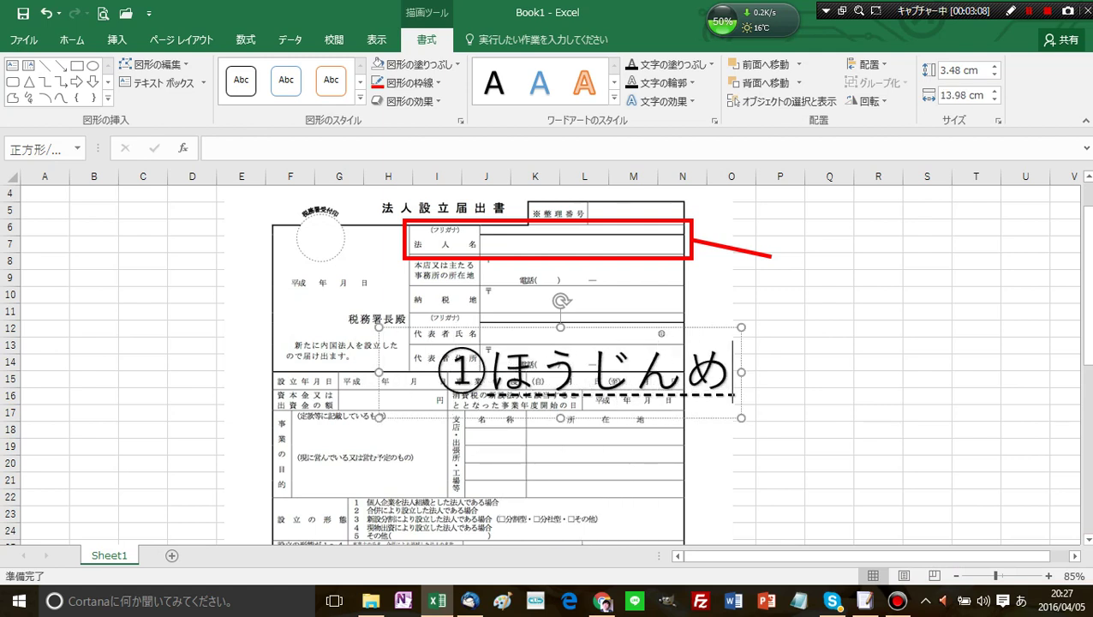
text(i)
key(space)
text(wonyuuryoku)
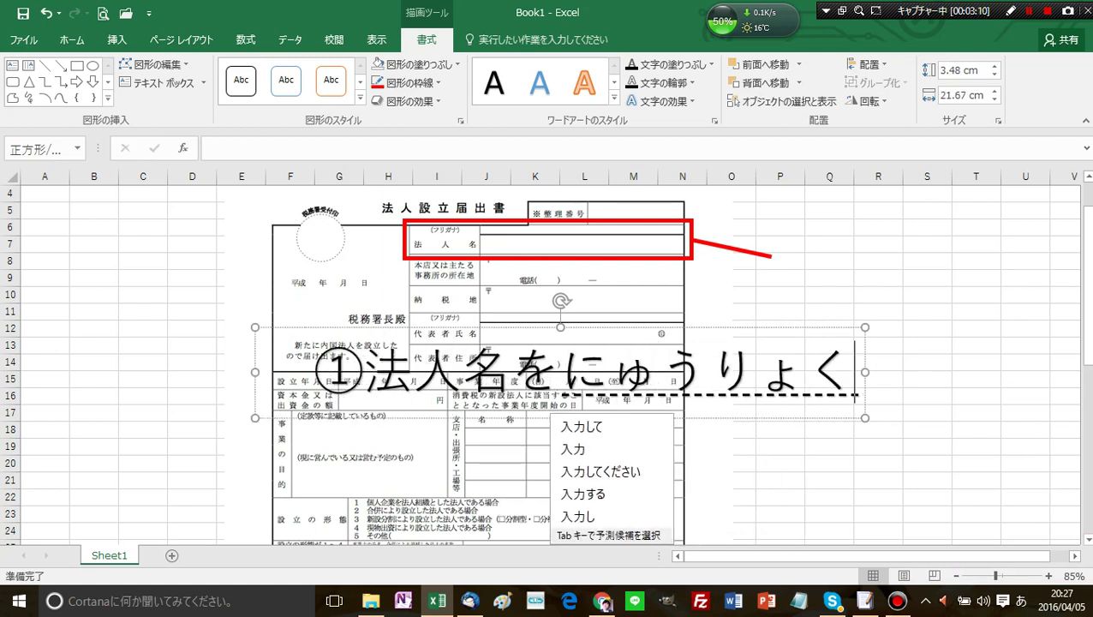
key(space)
key(Return)
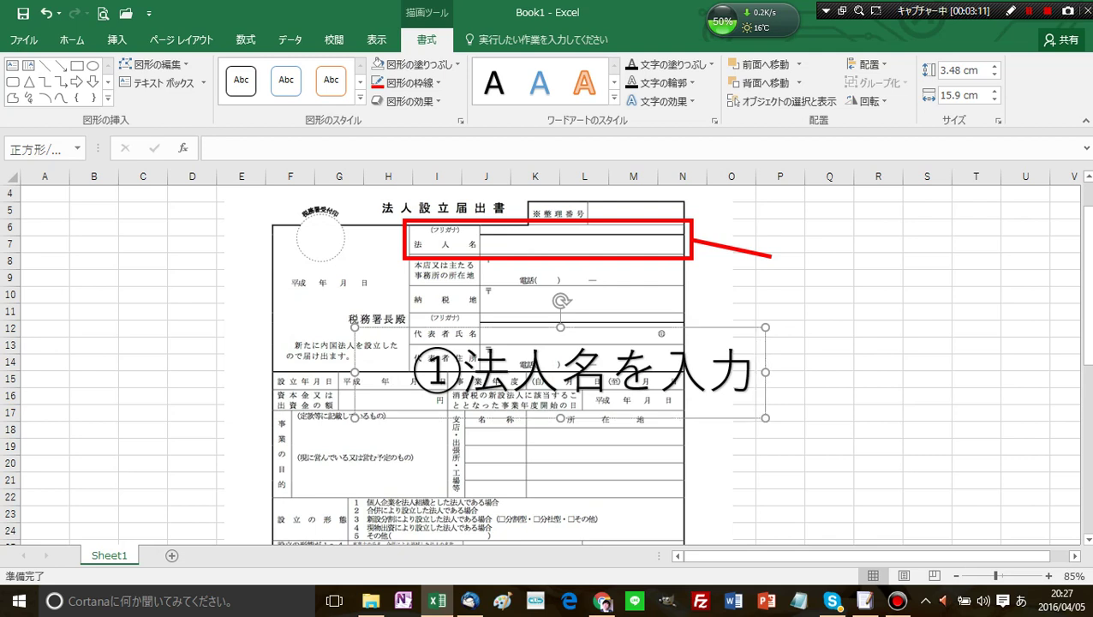
drag(514, 328, 669, 328)
drag(737, 358, 870, 291)
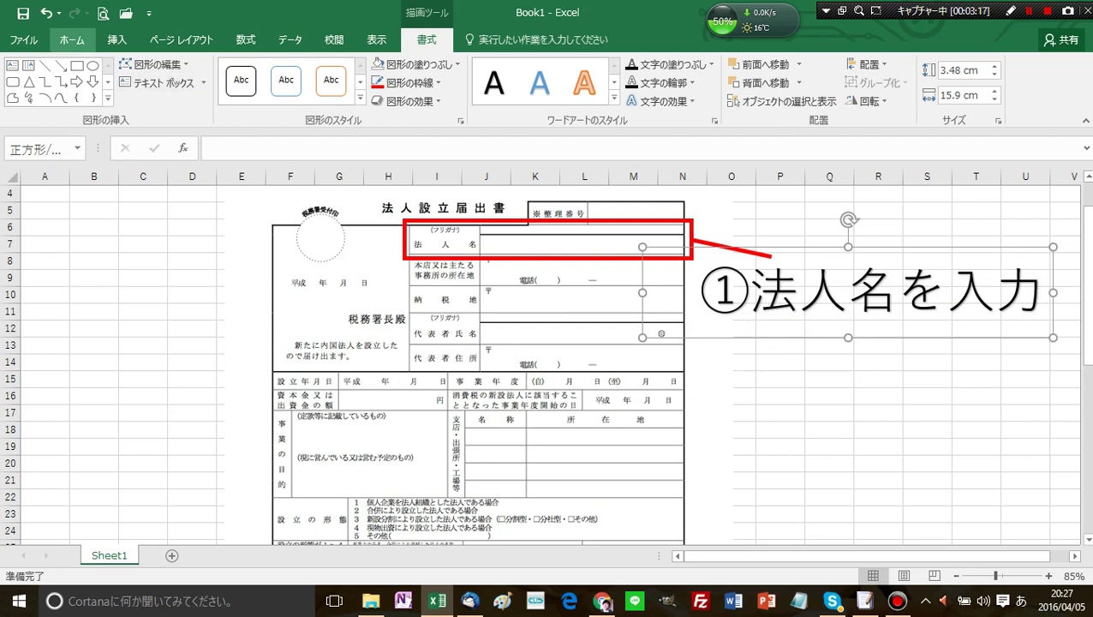
Set the label to 25 pt, nudge it up-left beside the line, and apply red font color
click(72, 39)
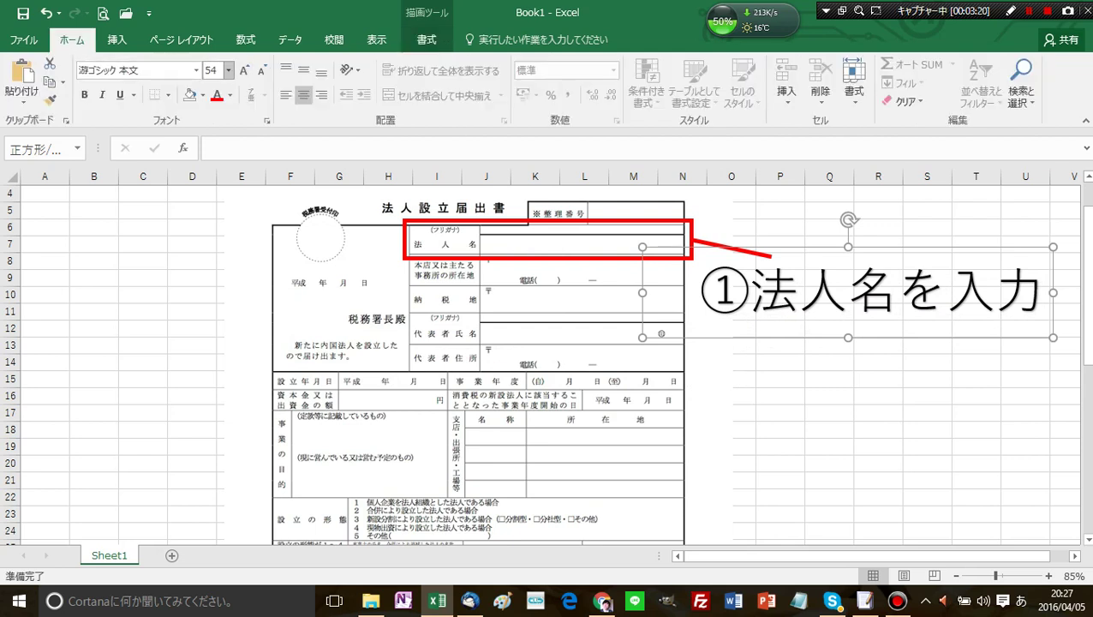
click(210, 70)
text(25)
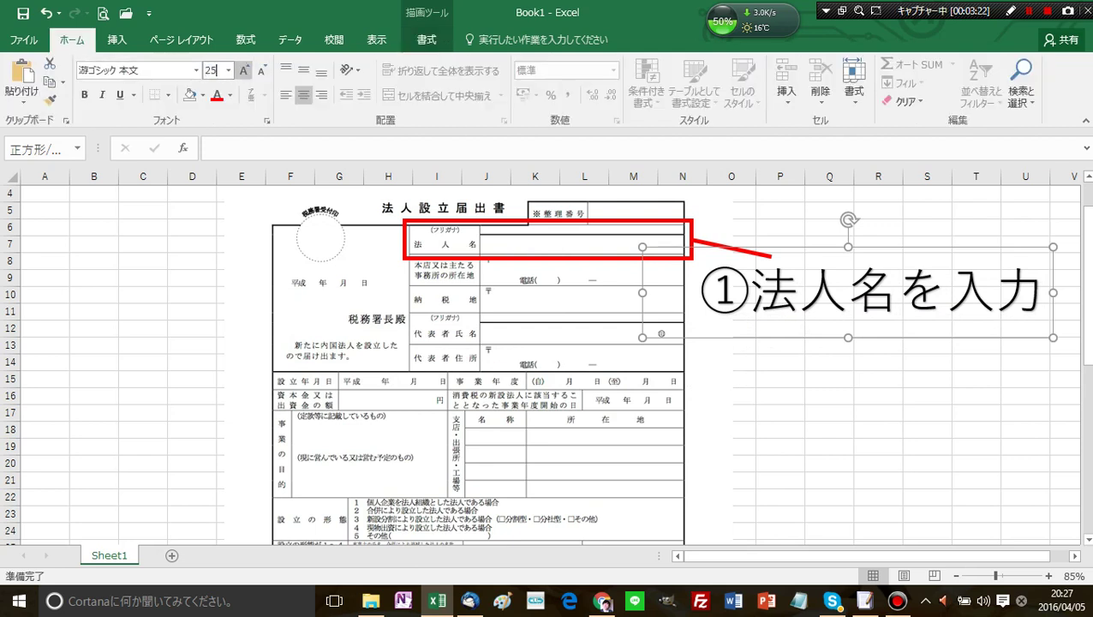
key(Return)
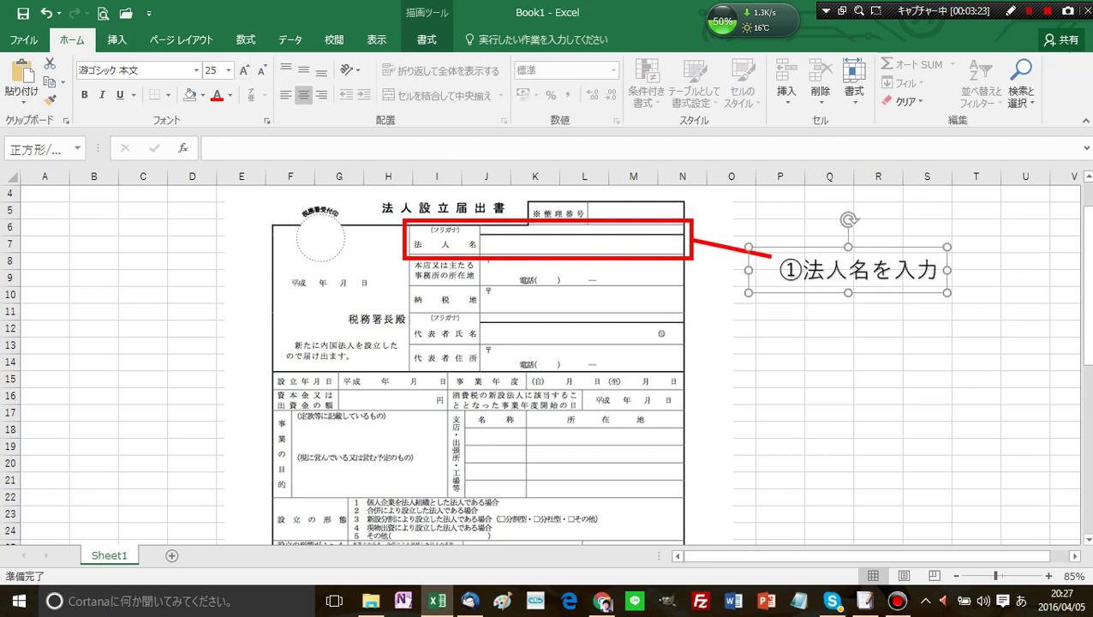
key(Up)
key(Up)
key(Up)
key(Left)
key(Left)
key(Left)
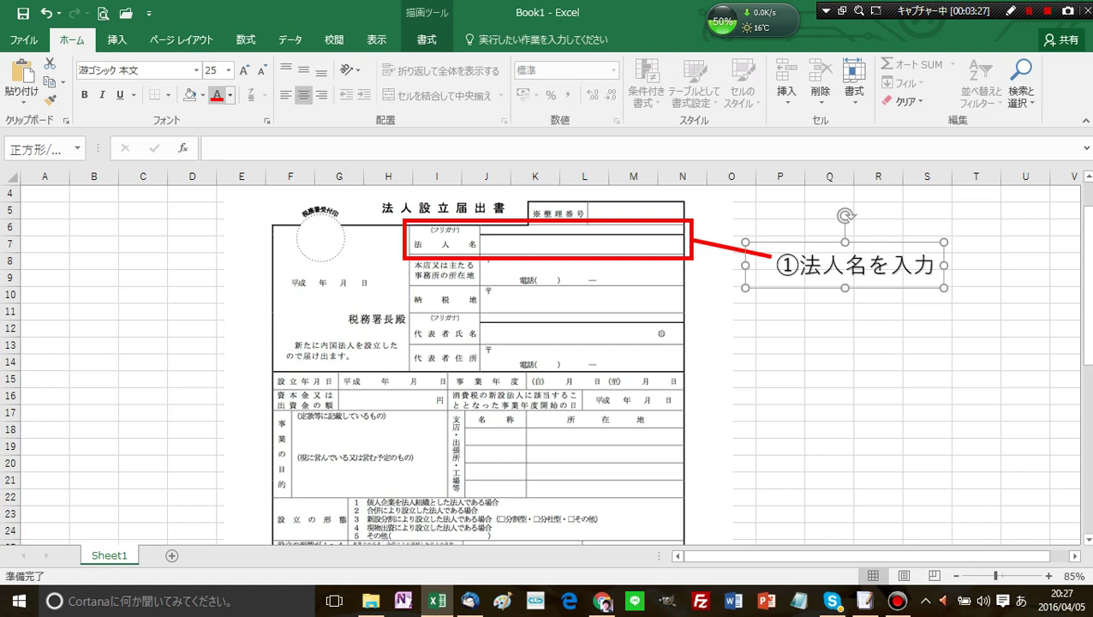
click(217, 94)
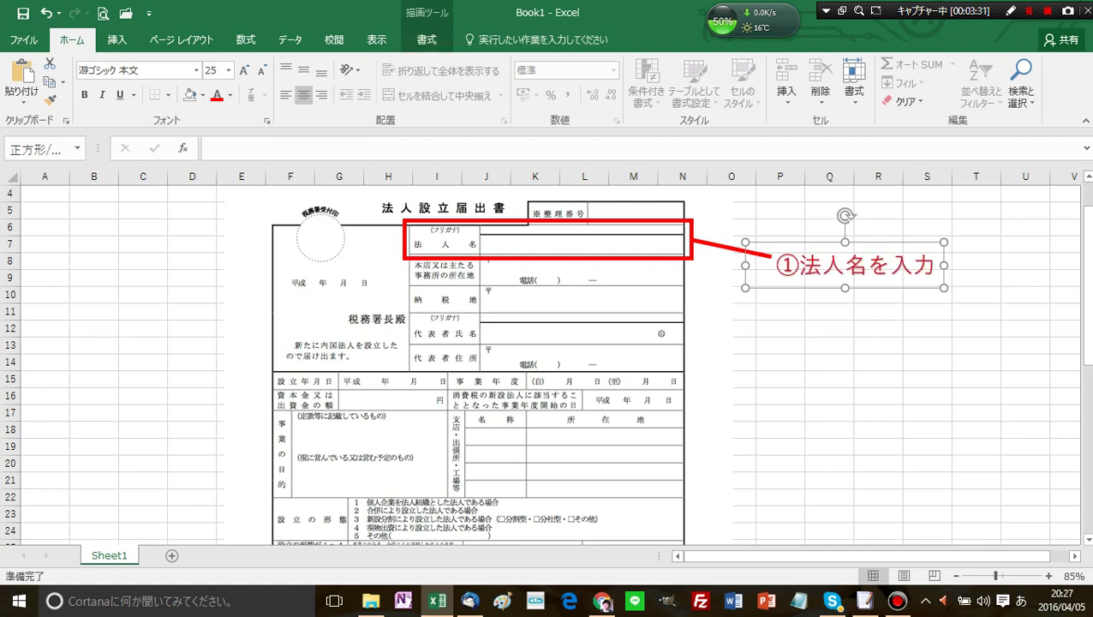
Give the label text a red Text Fill and No Outline
click(426, 39)
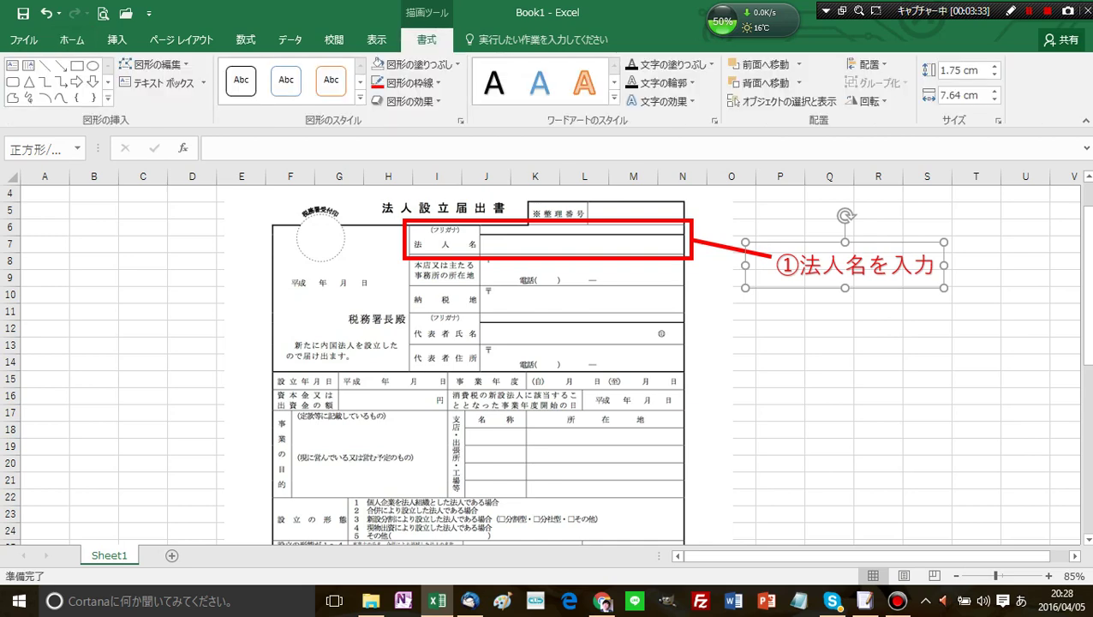
click(712, 64)
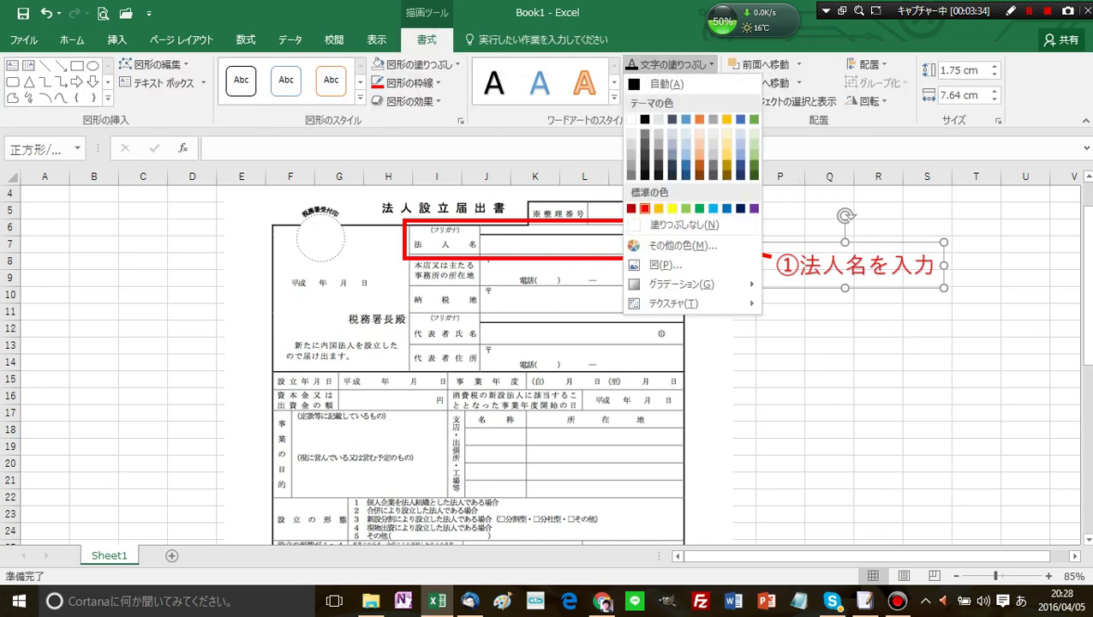
click(644, 210)
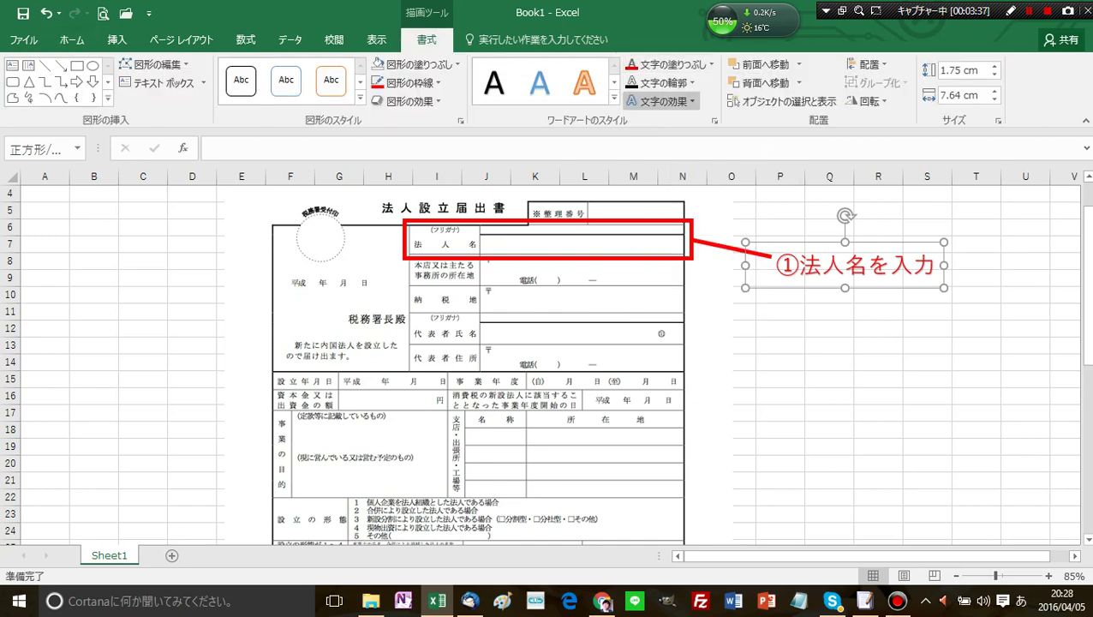
click(691, 83)
click(667, 244)
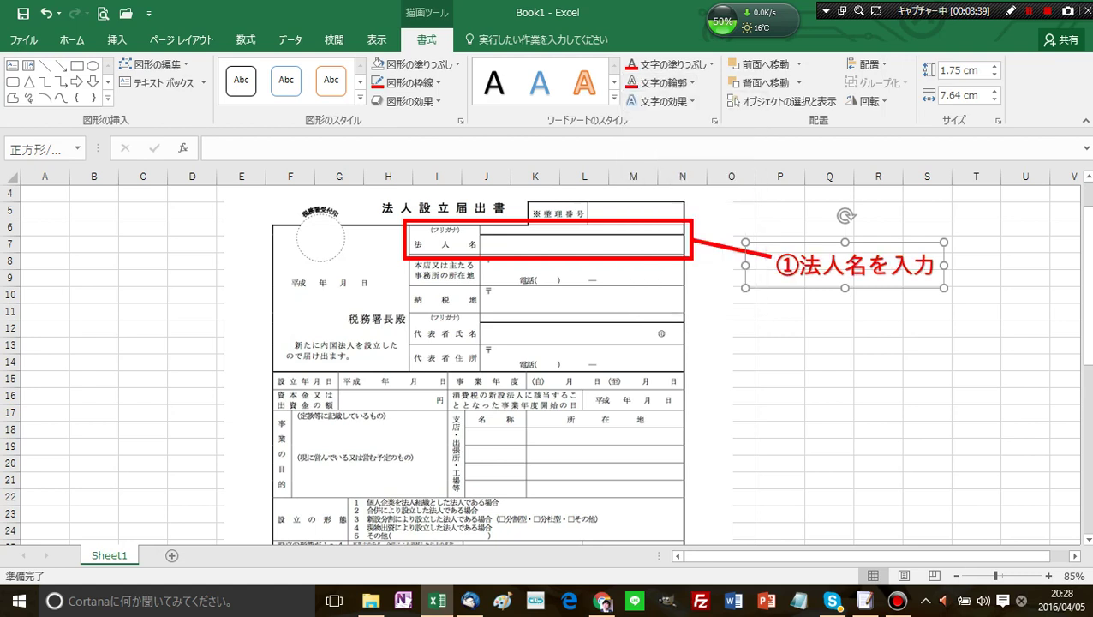
click(780, 227)
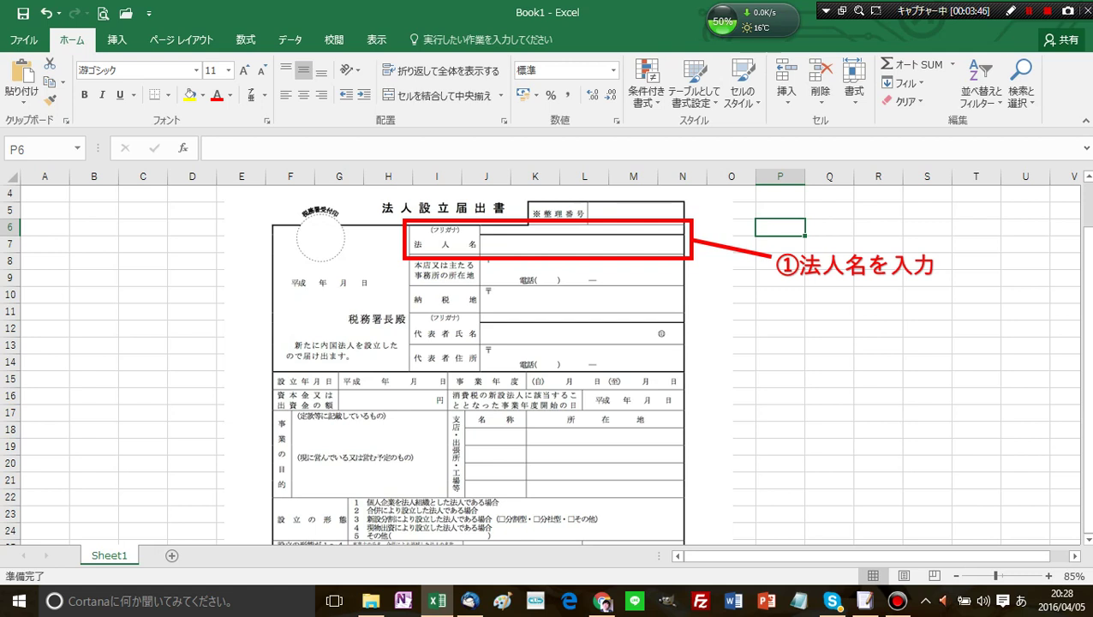
Select the form picture, red box, callout line and ①法人名を入力 label, then Group them
click(583, 244)
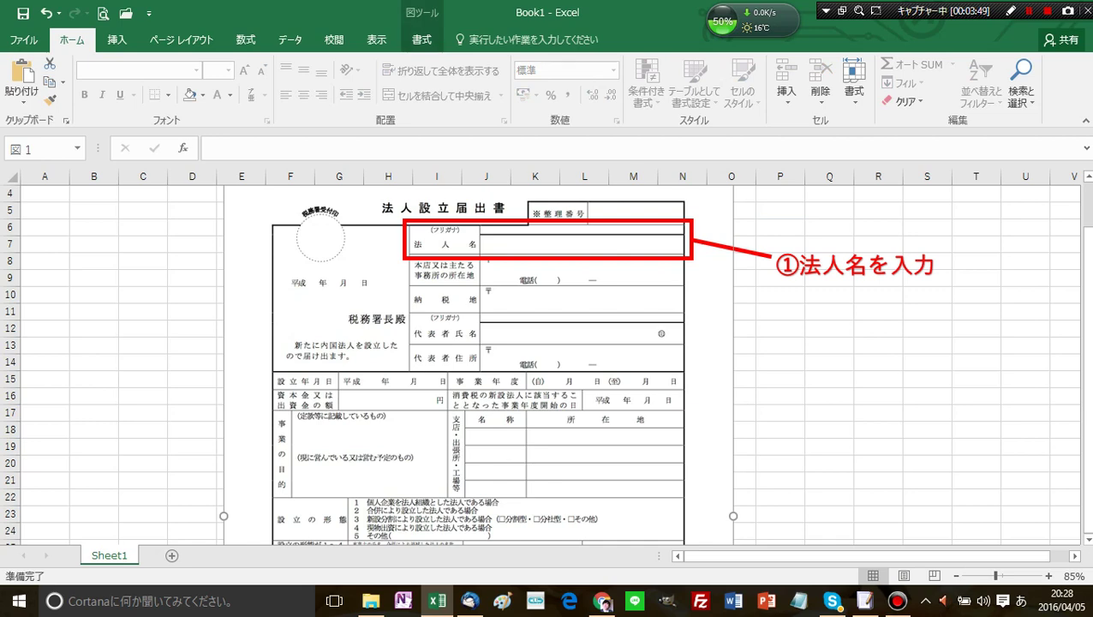
scroll(549, 360, up, 1)
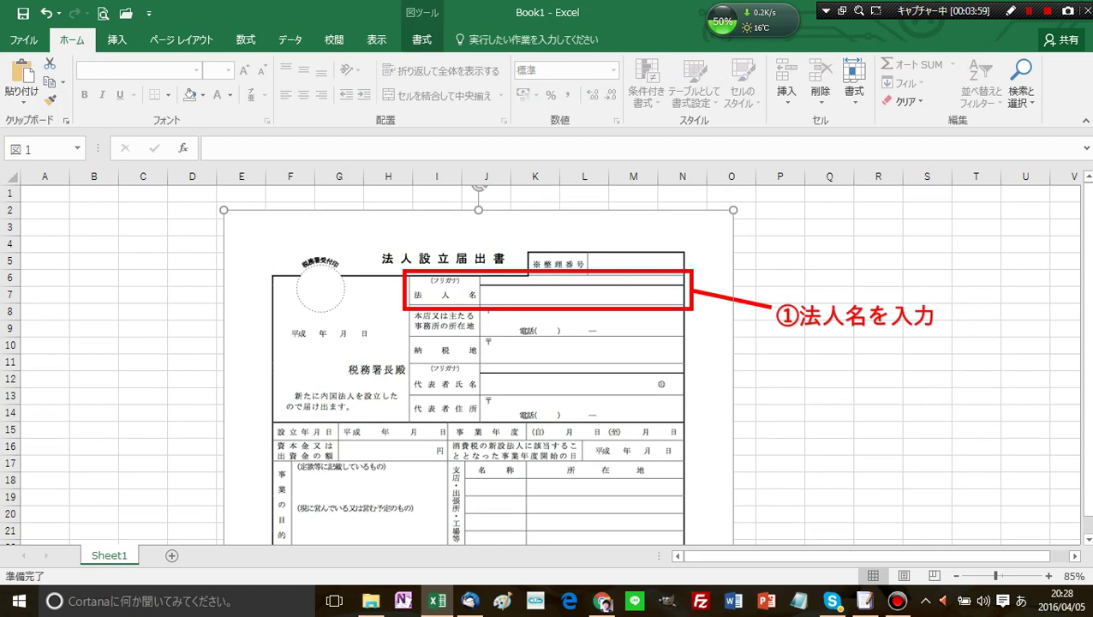
click(691, 292)
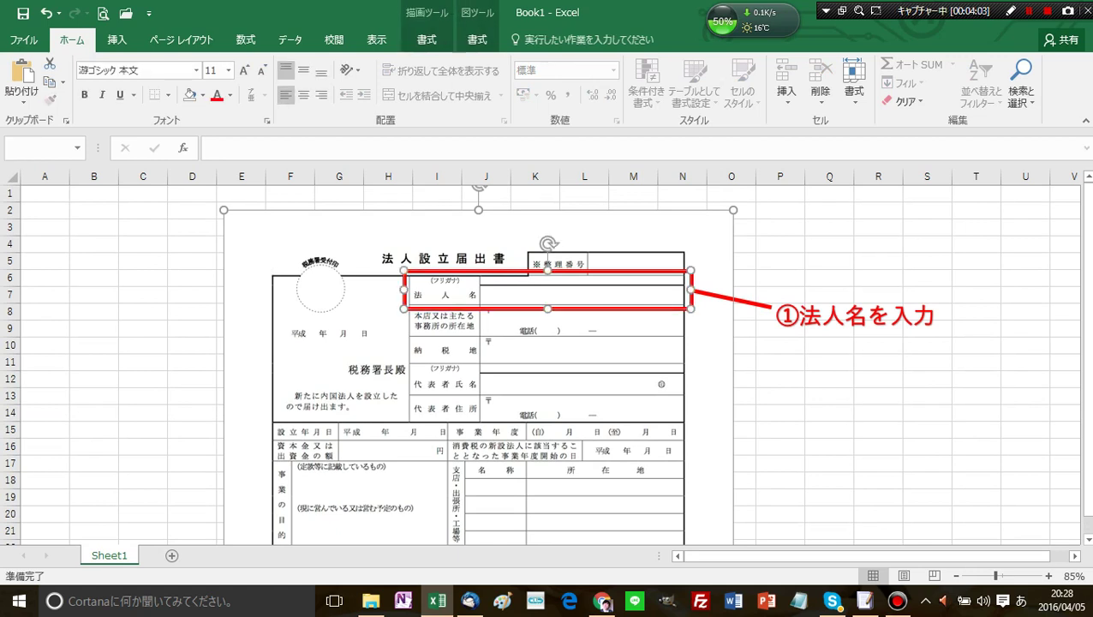
shift+click(771, 306)
shift+click(853, 315)
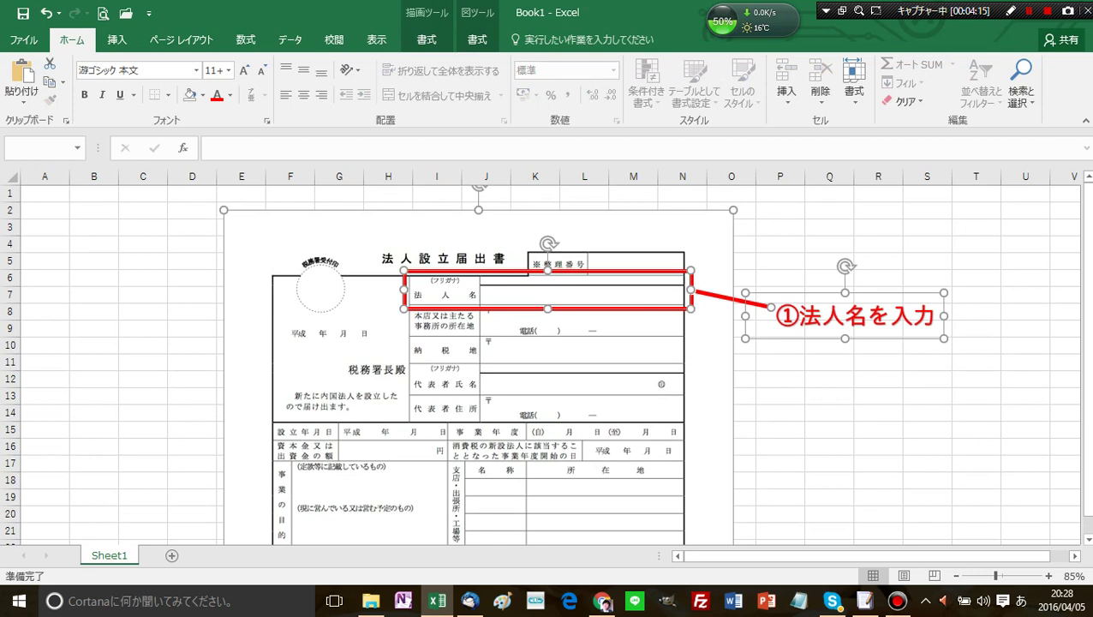
right_click(683, 234)
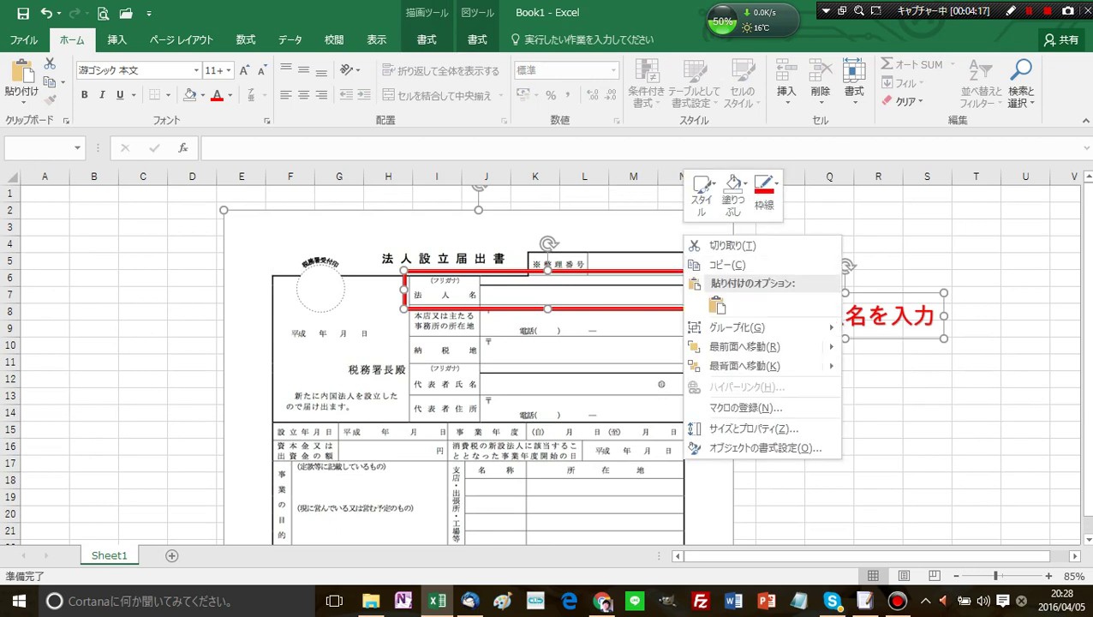
mouse_move(737, 327)
click(870, 328)
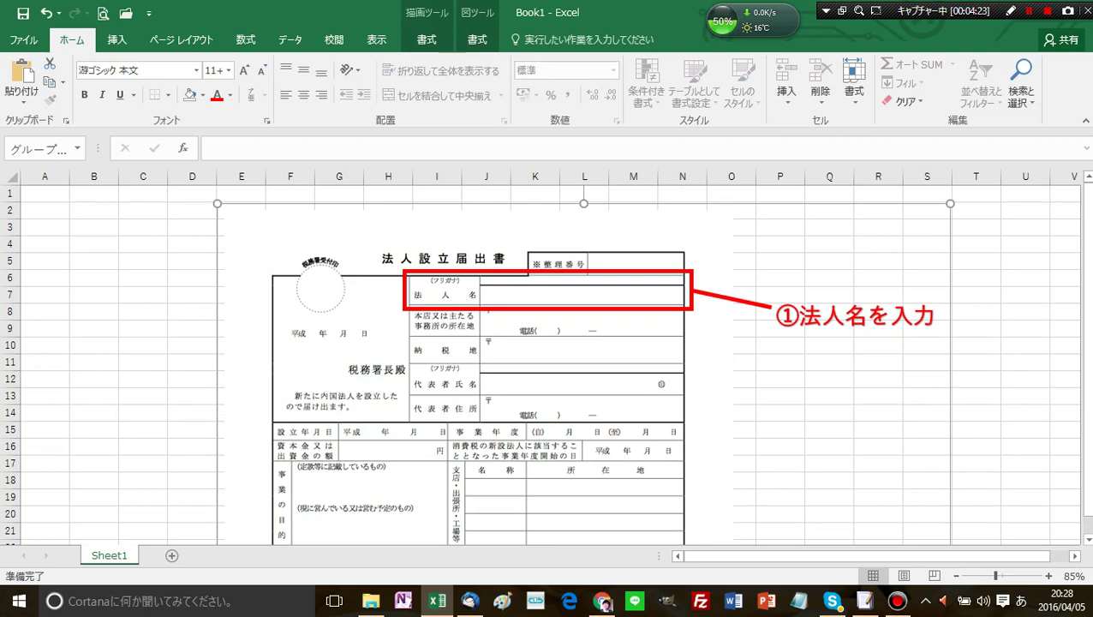
Zoom out and nudge the grouped annotated form slightly right and down
scroll(540, 356, down, 2)
drag(381, 360, 533, 381)
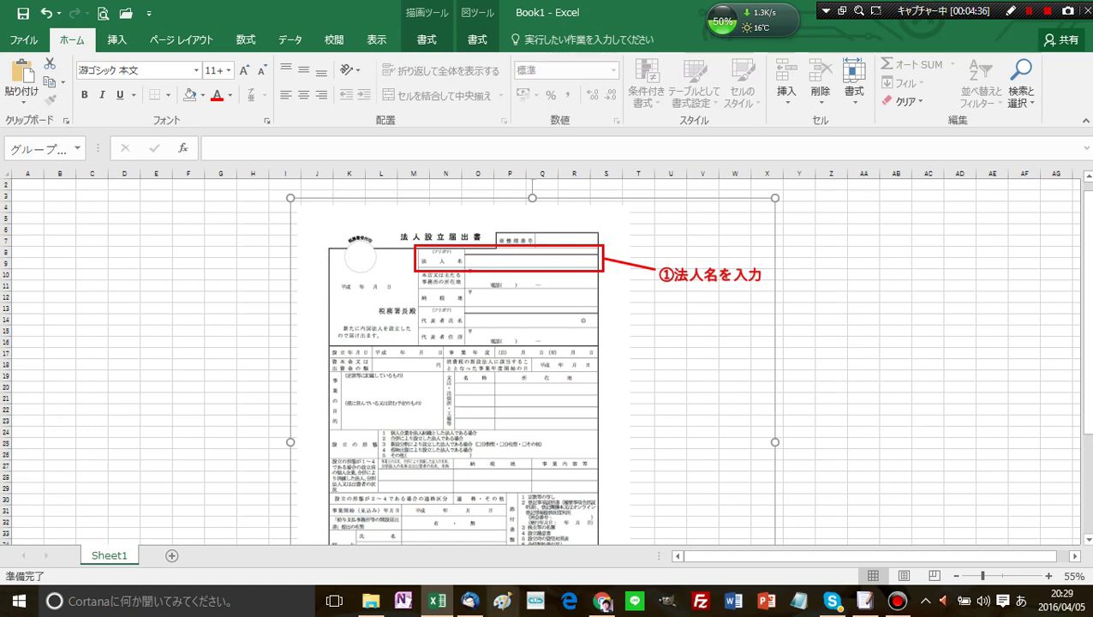
key(alt+Tab)
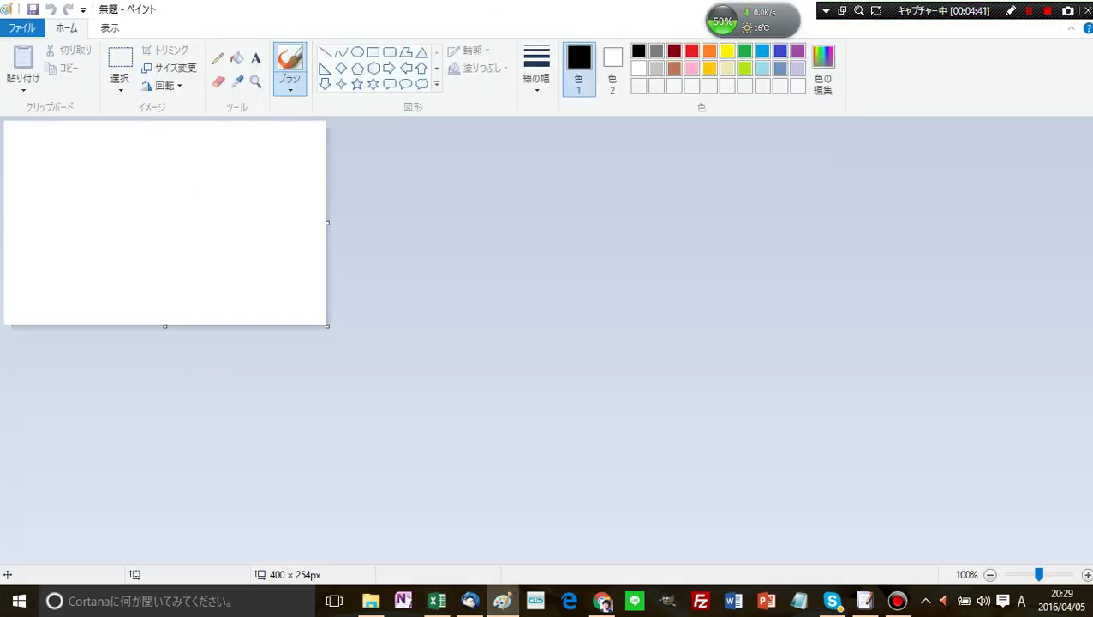
Copy the grouped form from Excel and bring up the blank 400 × 254px Paint canvas
click(437, 601)
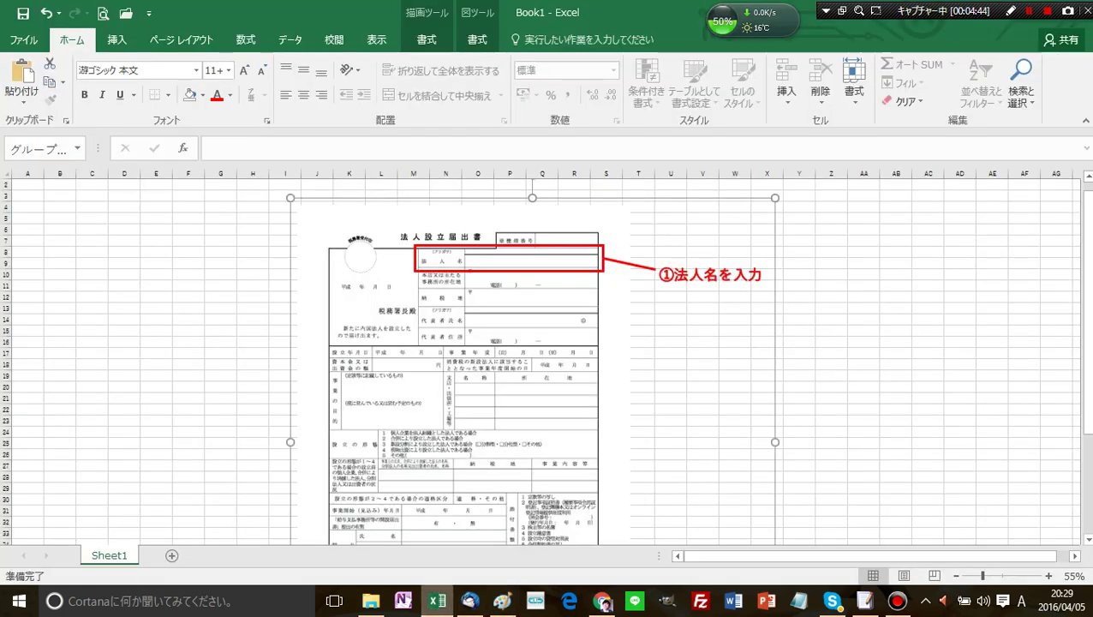
click(252, 364)
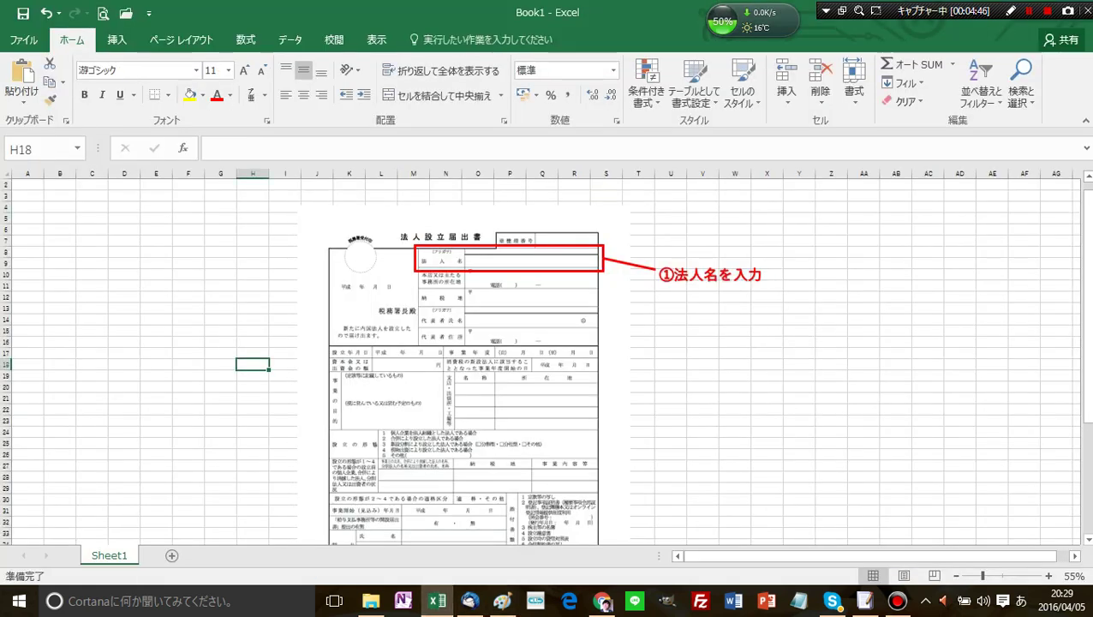
click(463, 386)
right_click(382, 309)
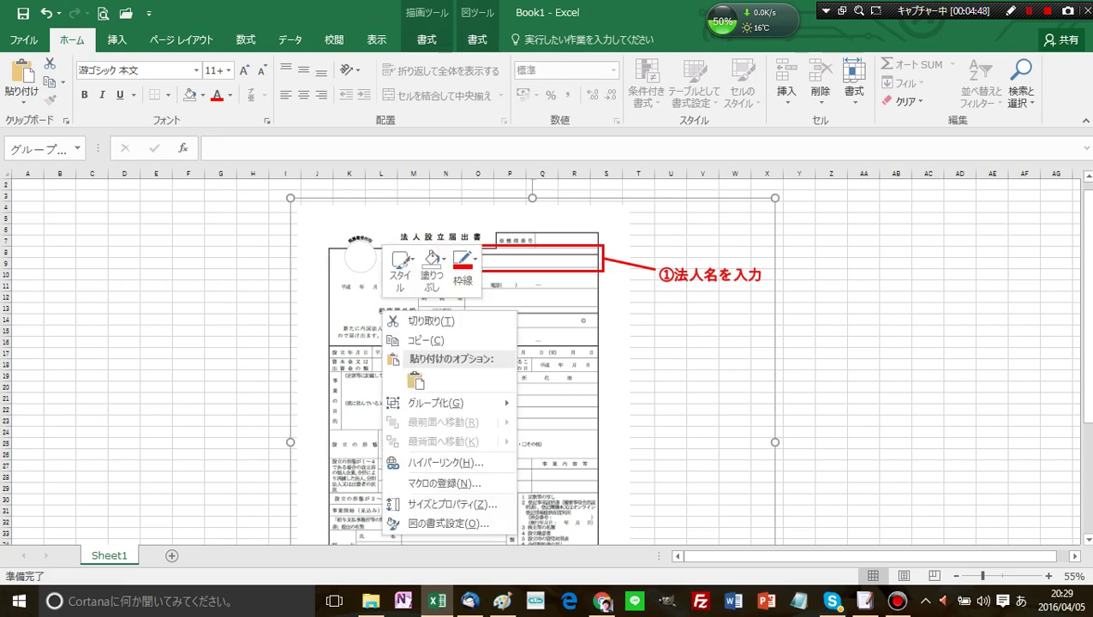
click(412, 334)
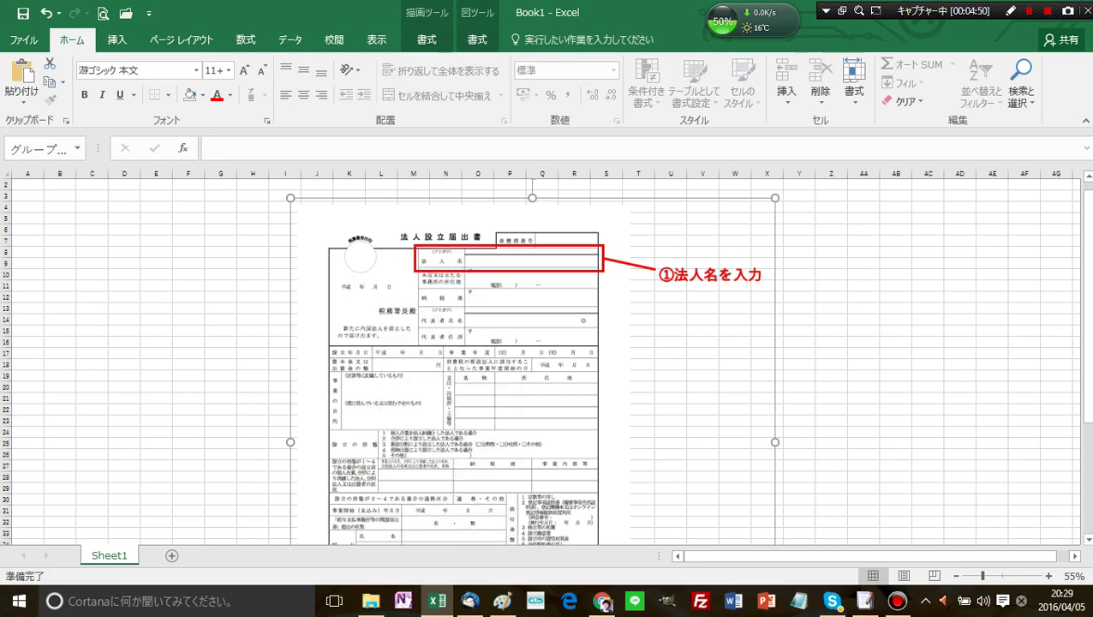
click(502, 601)
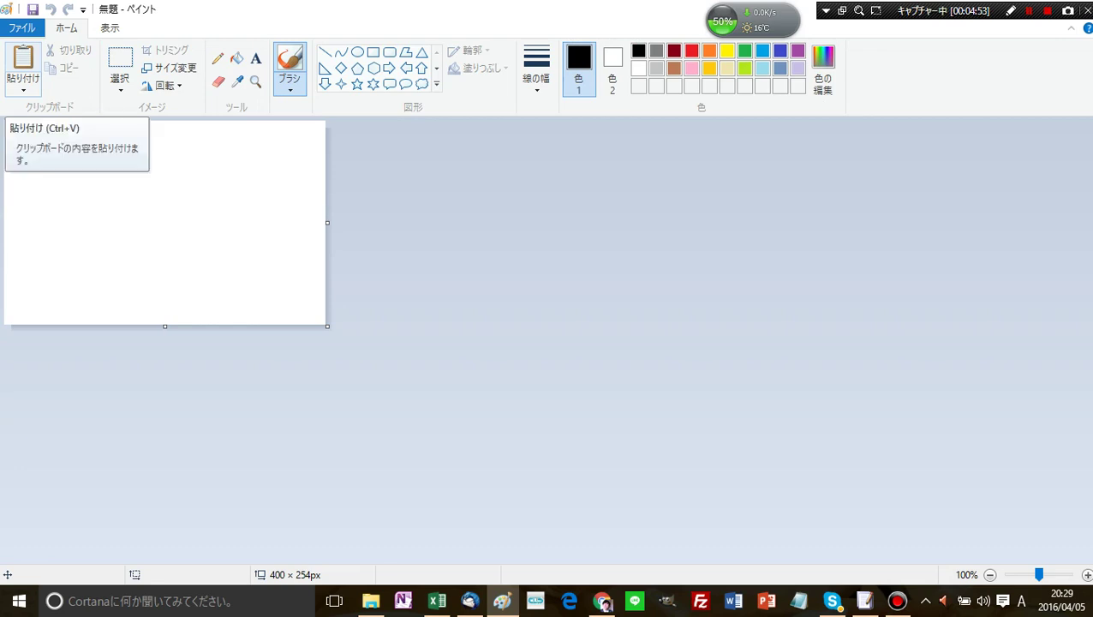
Paste the form onto a 1065 × 1075px canvas and save it as the PNG 書類の書き方
click(23, 61)
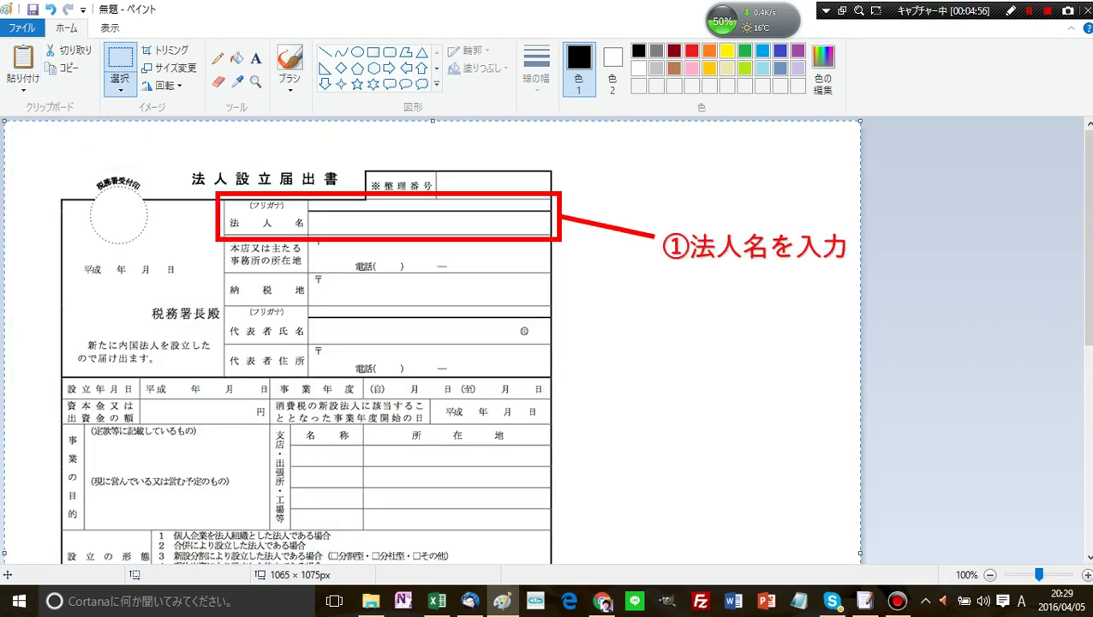
ctrl+scroll(102, 190, down, 1)
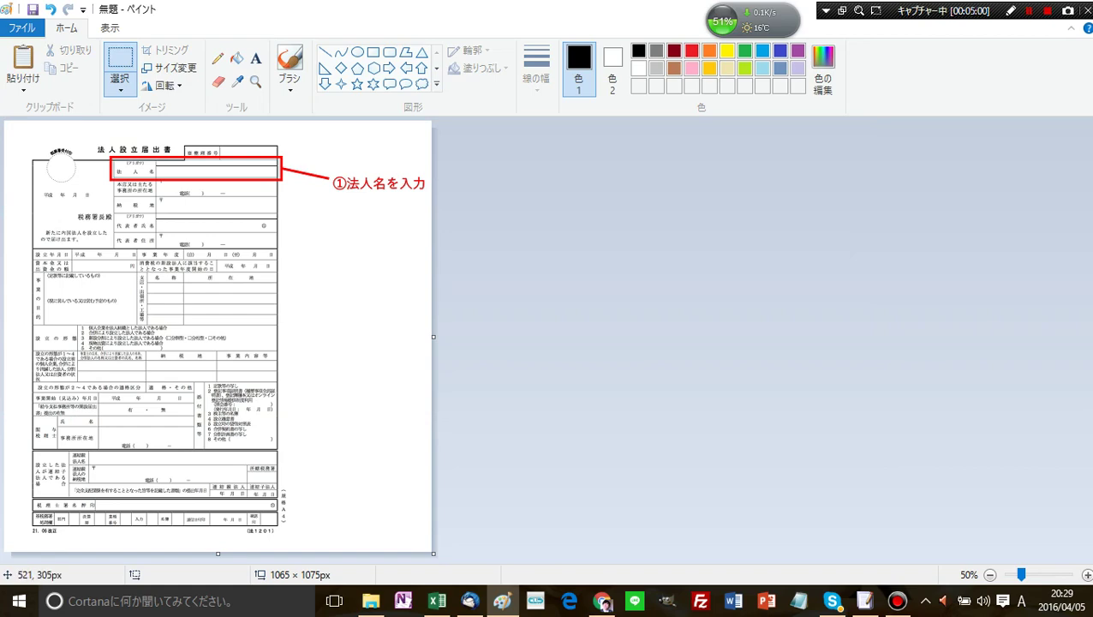
click(21, 28)
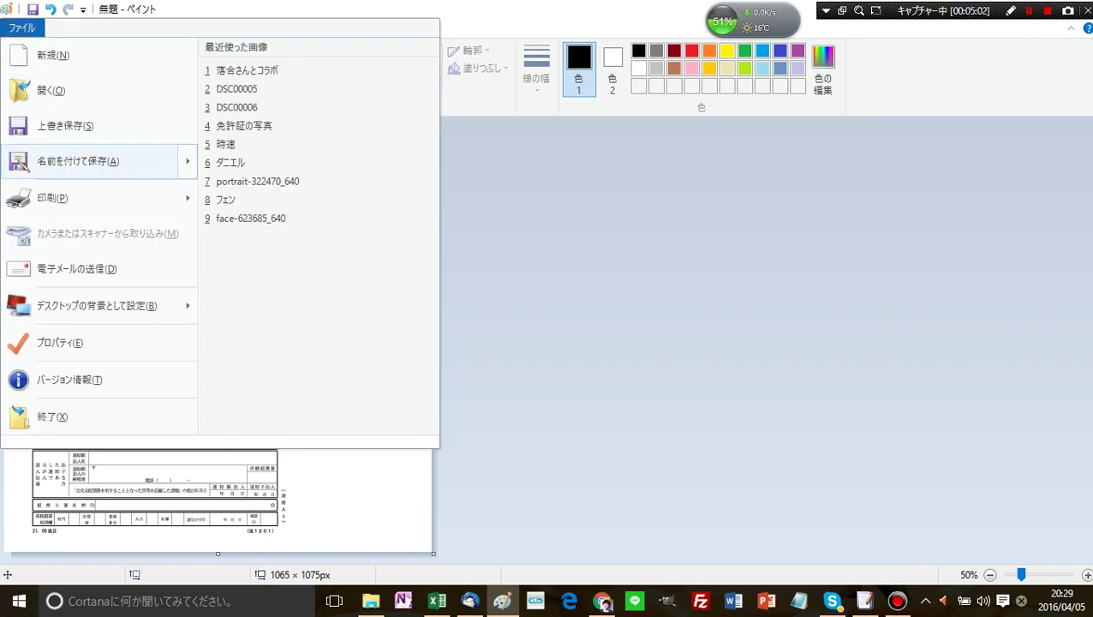
click(75, 160)
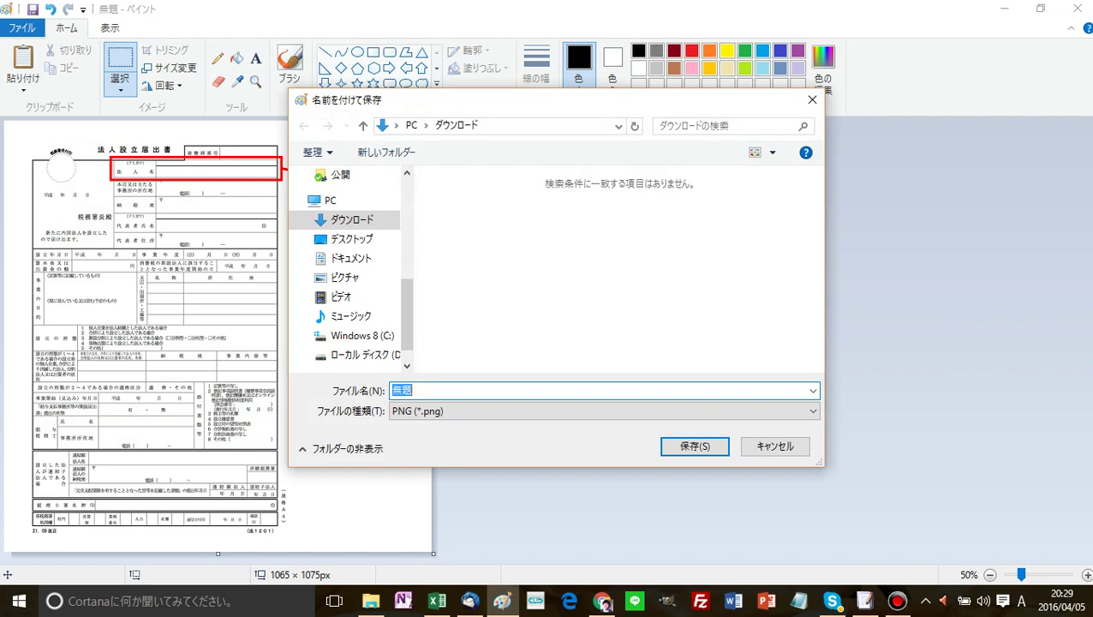
text(s)
key(BackSpace)
key(Zenkaku_Hankaku)
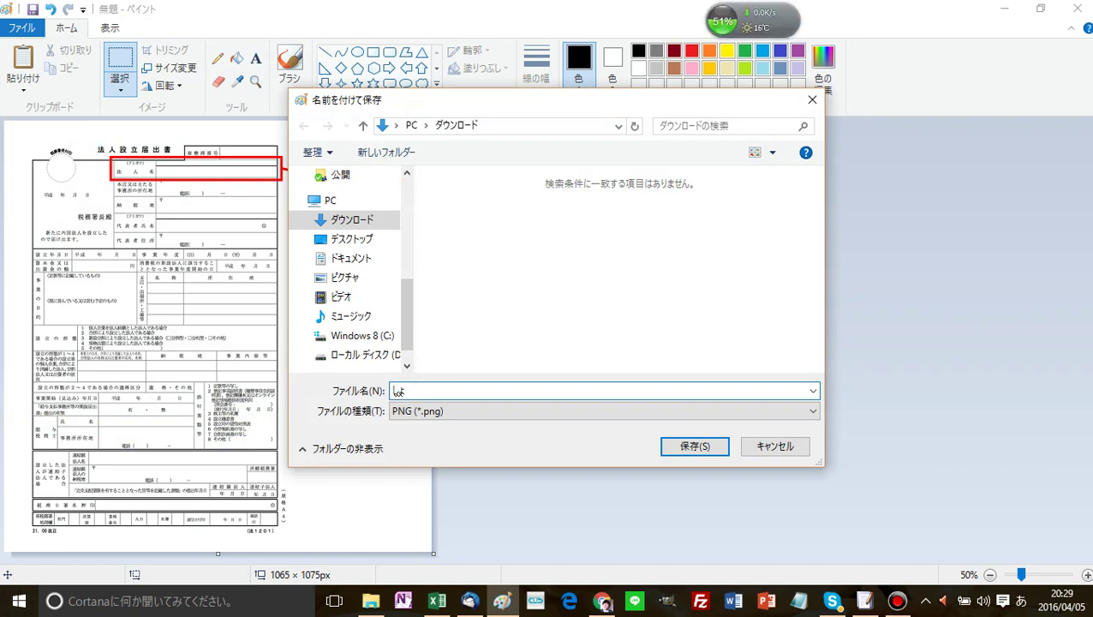
text(しょるい)
key(space)
text(noka)
text(kikata)
key(space)
key(Return)
key(Return)
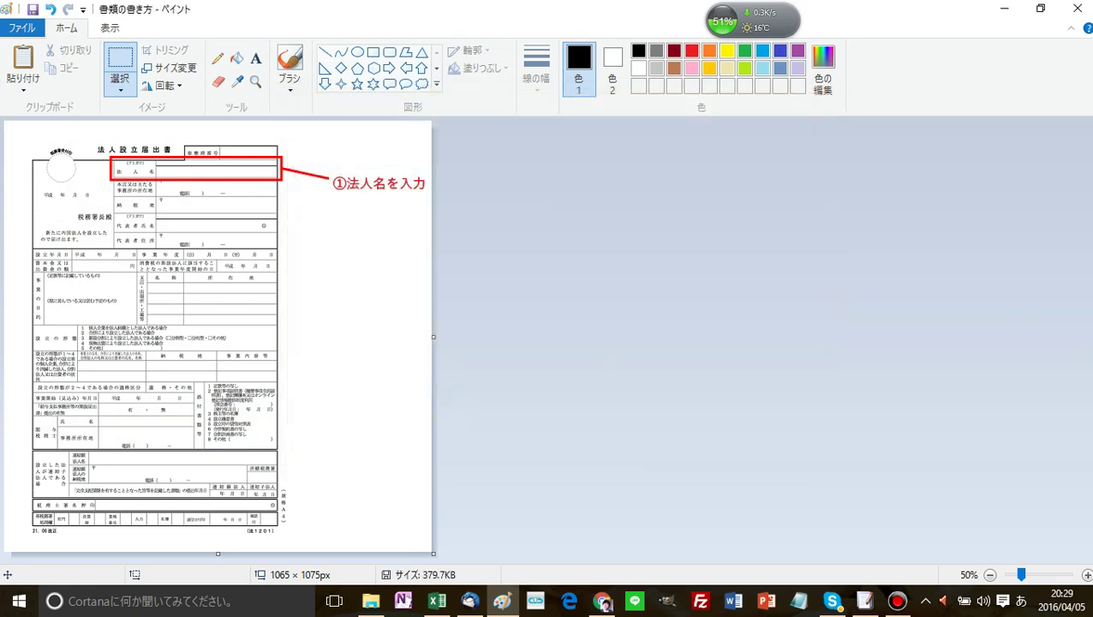